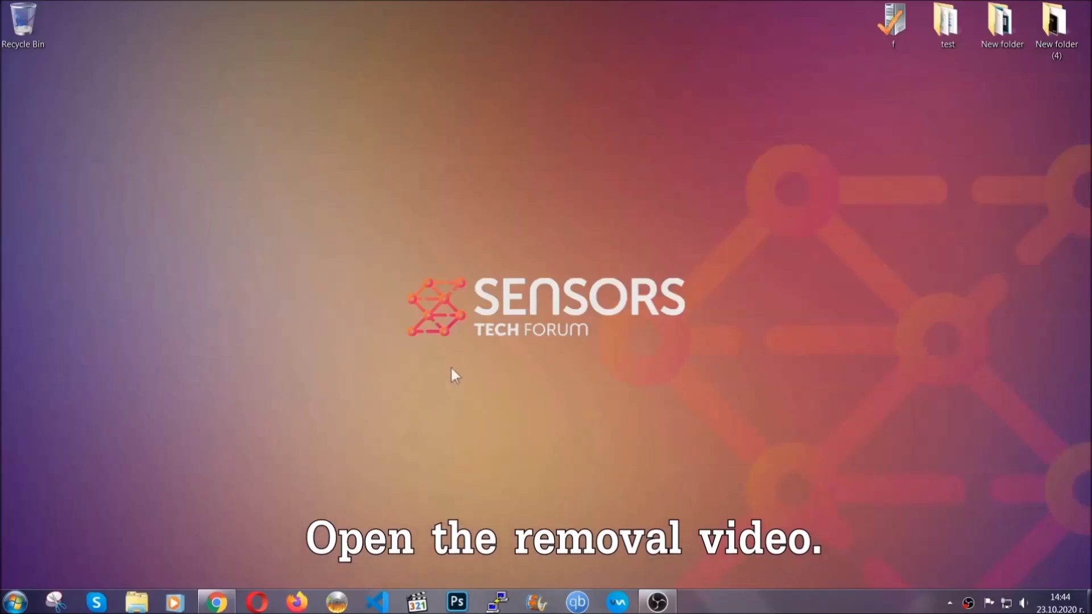
- Bring up the ransomware removal video on YouTube in Chrome from the taskbar
{"action": "left_click", "coordinate": [218, 604]}
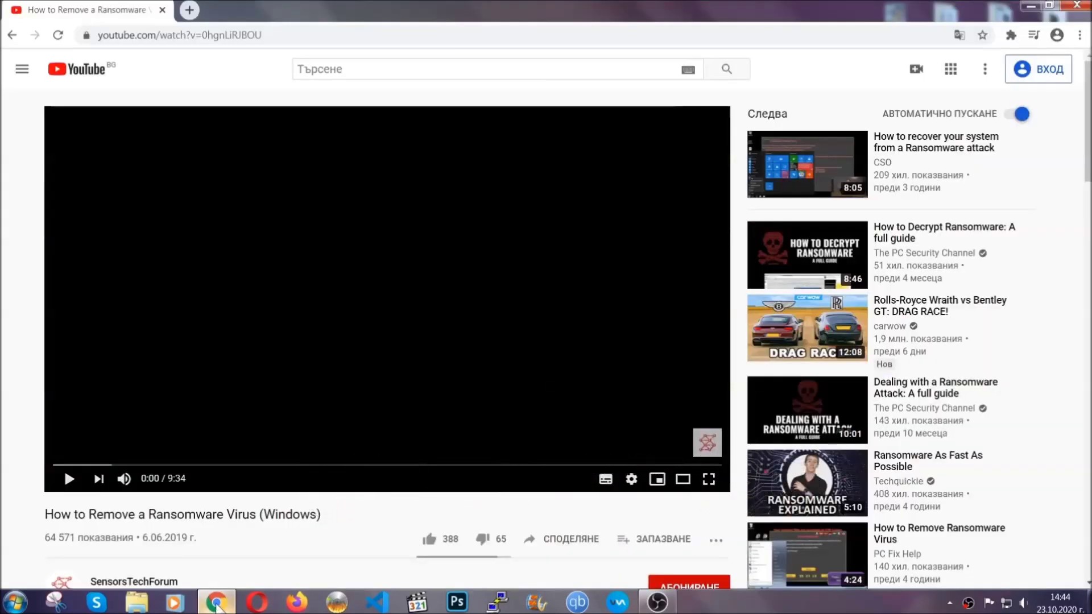
{"action": "scroll", "coordinate": [202, 464], "scroll_direction": "down", "scroll_amount": 3}
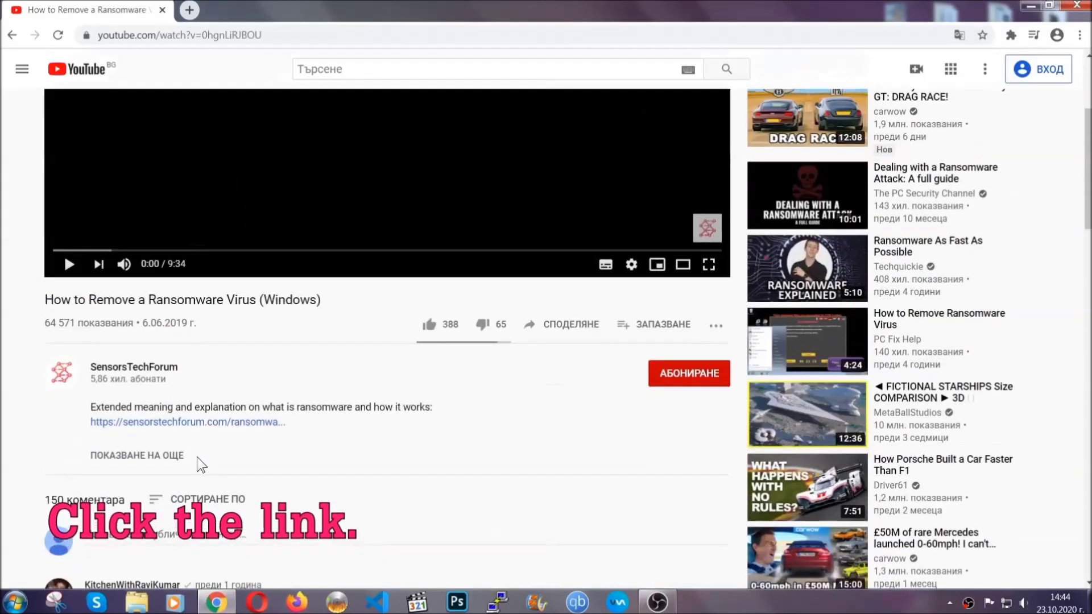
- Follow the sensorstechforum website link in the video description
{"action": "left_click", "coordinate": [215, 422]}
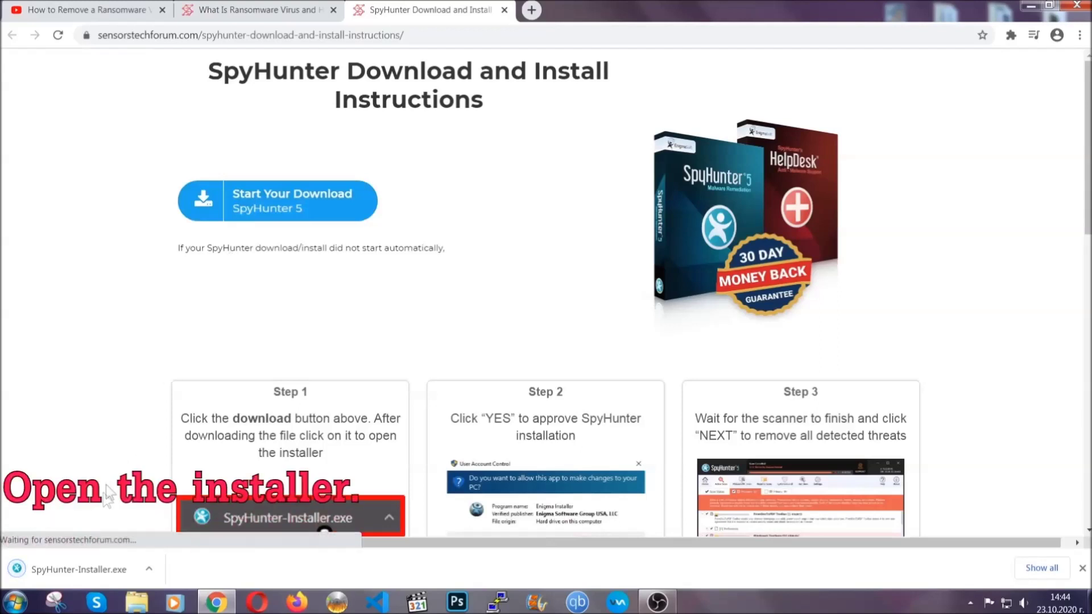
- Run SpyHunter-Installer.exe in English, accept the EULA and Privacy Policy, and install
{"action": "left_click", "coordinate": [78, 568]}
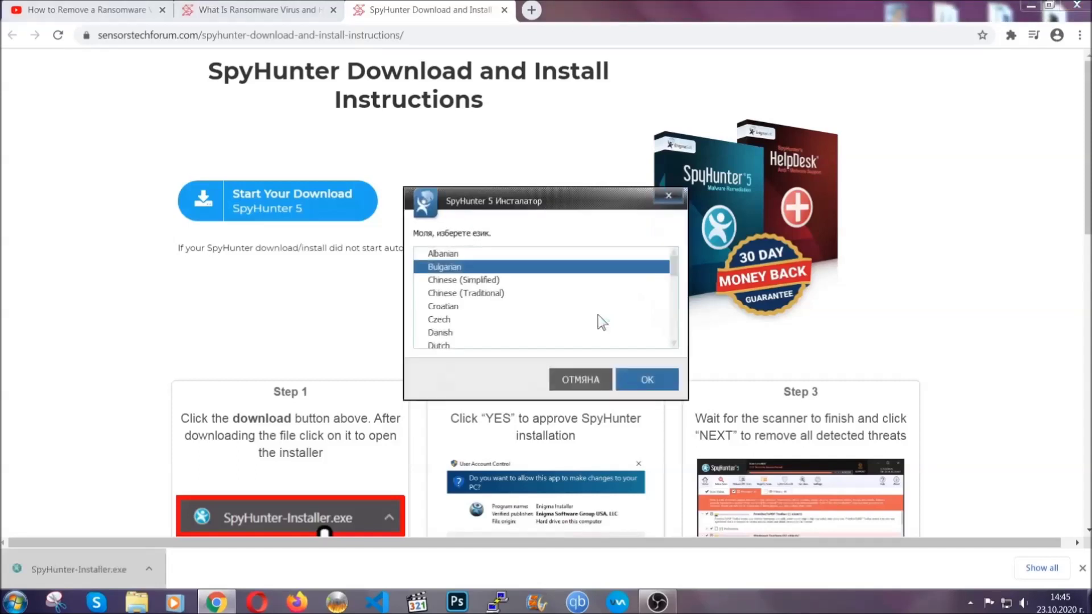
{"action": "scroll", "coordinate": [560, 312], "scroll_direction": "down", "scroll_amount": 2}
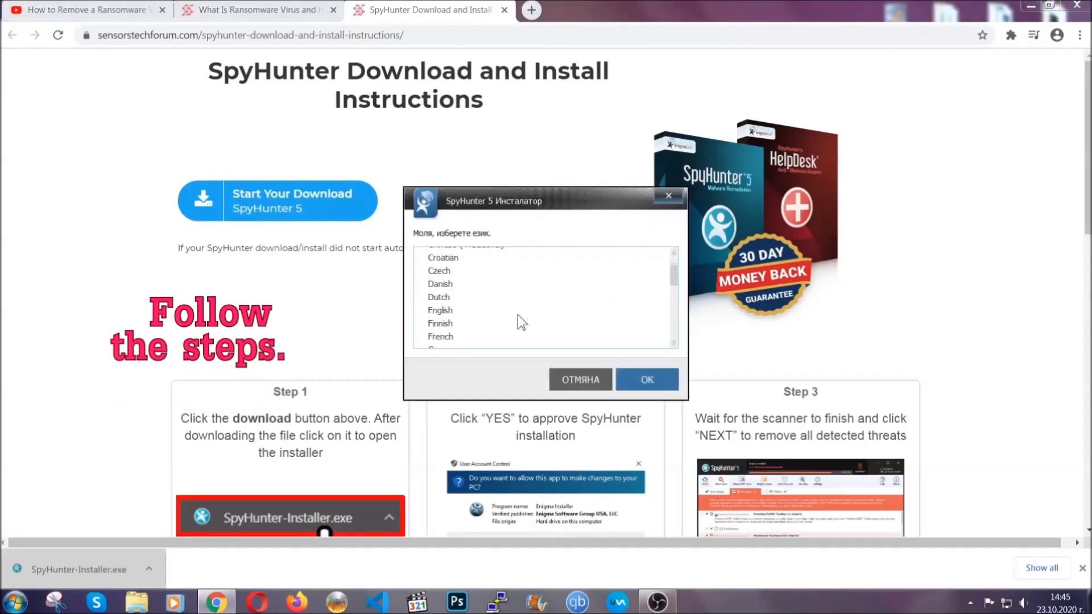
{"action": "left_click", "coordinate": [516, 311]}
{"action": "left_click", "coordinate": [647, 379]}
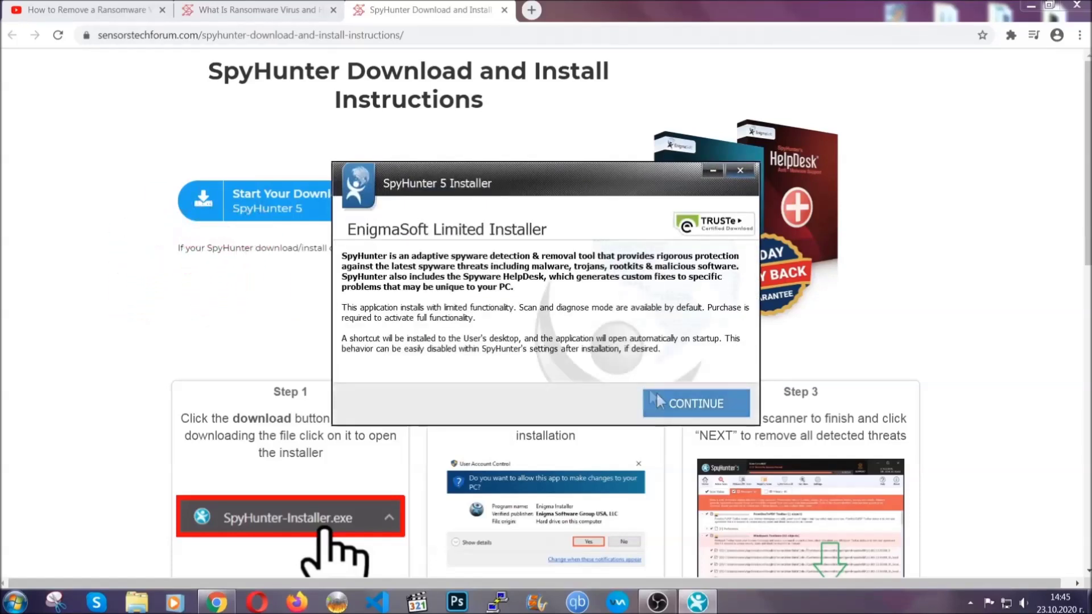
{"action": "left_click", "coordinate": [659, 402]}
{"action": "left_click", "coordinate": [555, 368]}
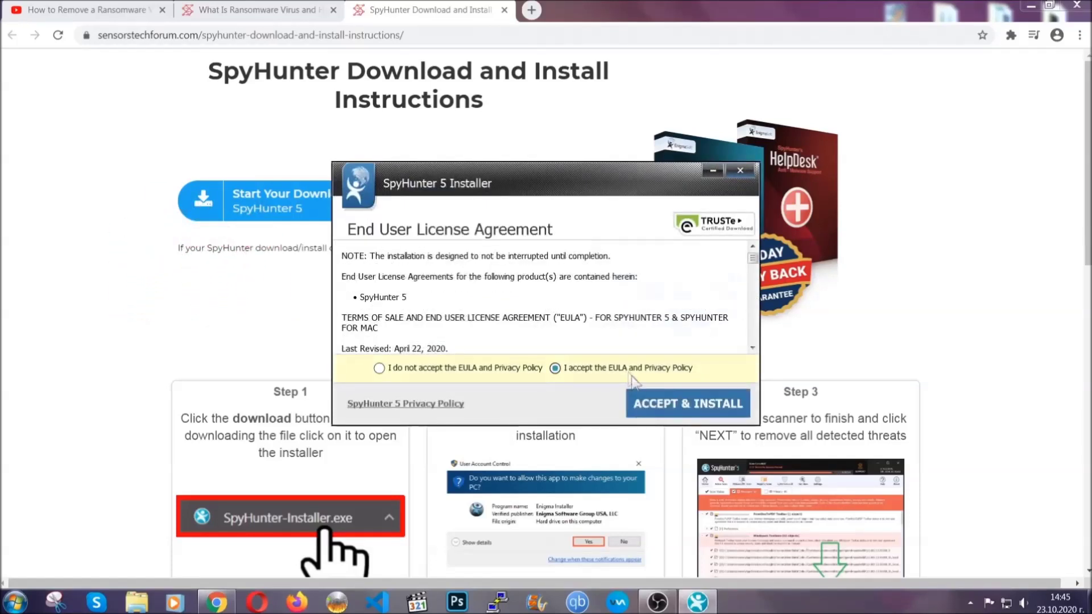
{"action": "left_click", "coordinate": [652, 399]}
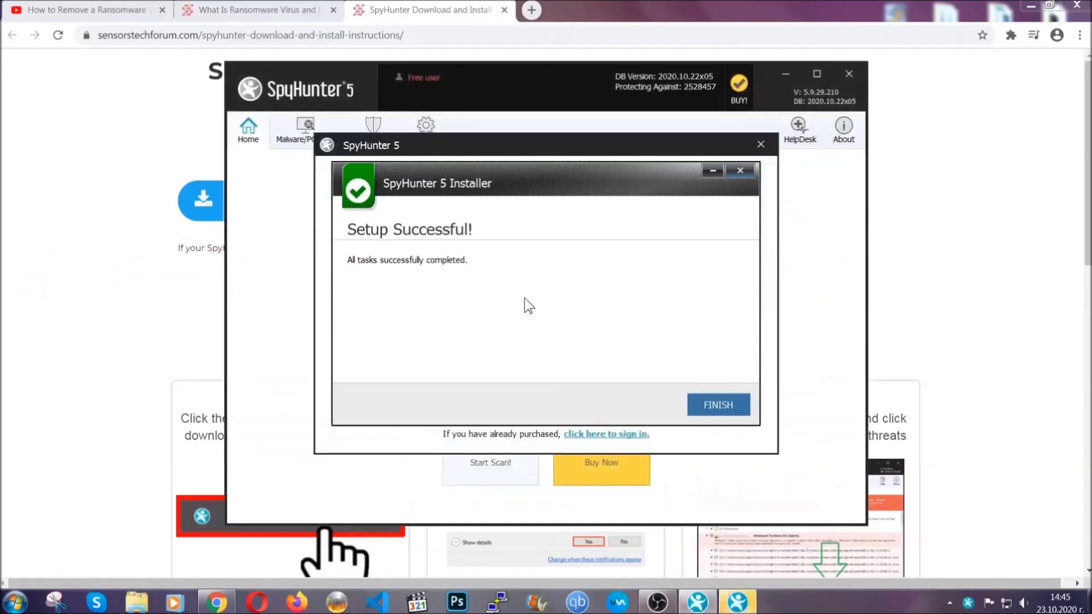
- Finish SpyHunter 5 setup so its Active Scan begins
{"action": "left_click", "coordinate": [699, 408]}
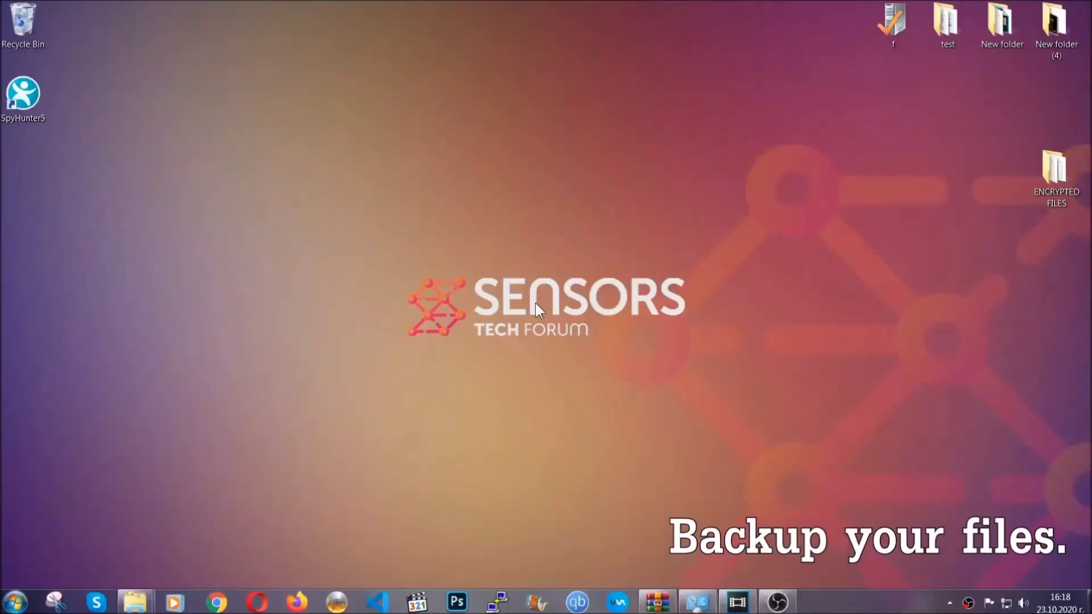
- Copy the six encrypted .efji files from the ENCRYPTED FILES folder
{"action": "double_click", "coordinate": [1048, 174]}
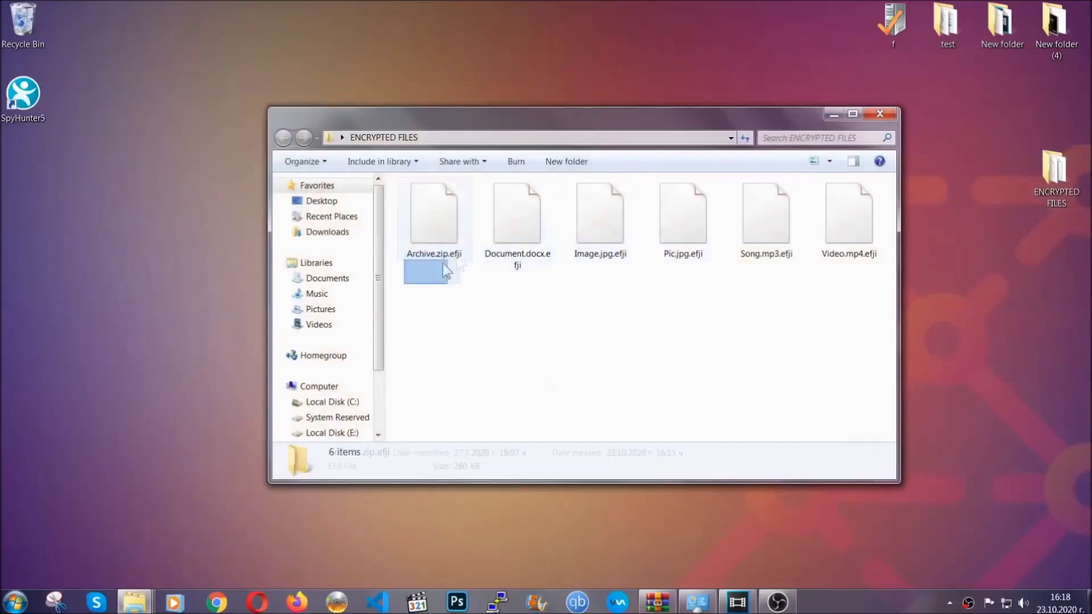
{"action": "left_click_drag", "start_coordinate": [444, 263], "coordinate": [854, 202]}
{"action": "right_click", "coordinate": [855, 202]}
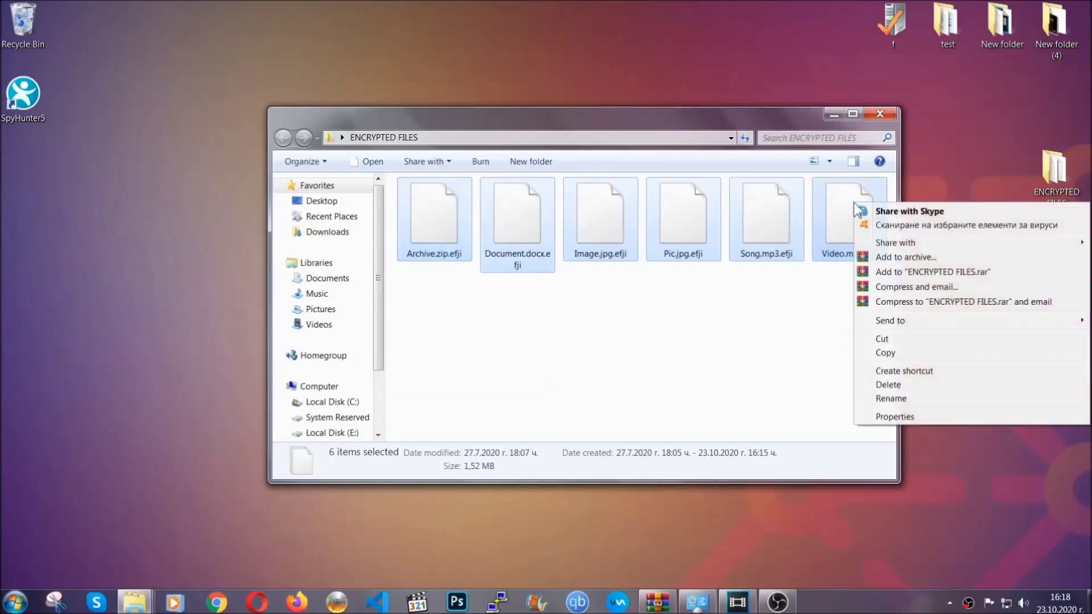
{"action": "left_click", "coordinate": [888, 355]}
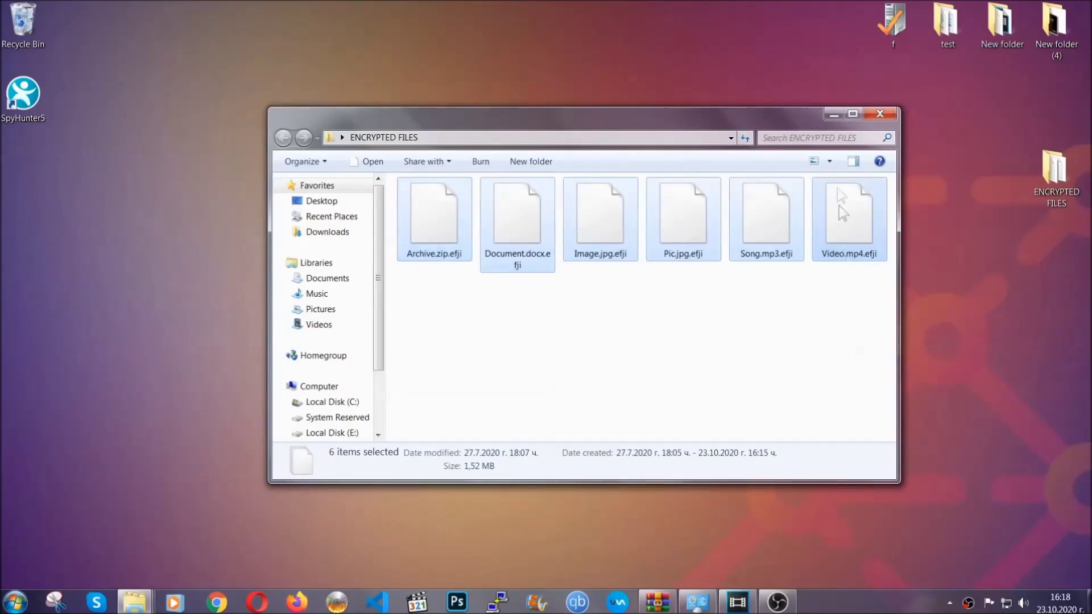
{"action": "left_click", "coordinate": [839, 113]}
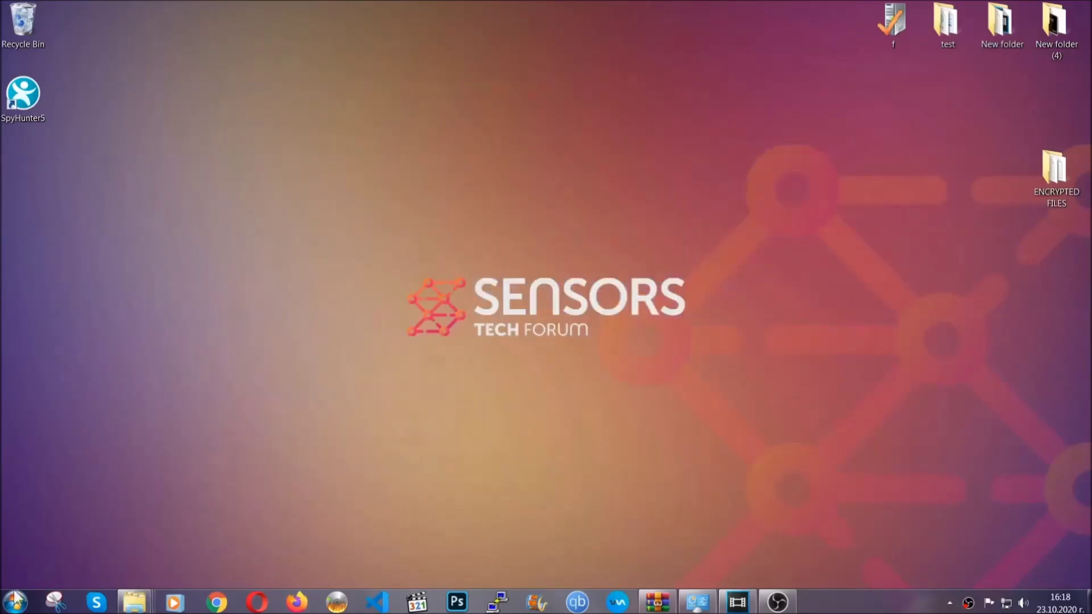
- Paste the six files onto FLASH DRIVE (H:) and close its window
{"action": "left_click", "coordinate": [16, 601]}
{"action": "left_click", "coordinate": [207, 427]}
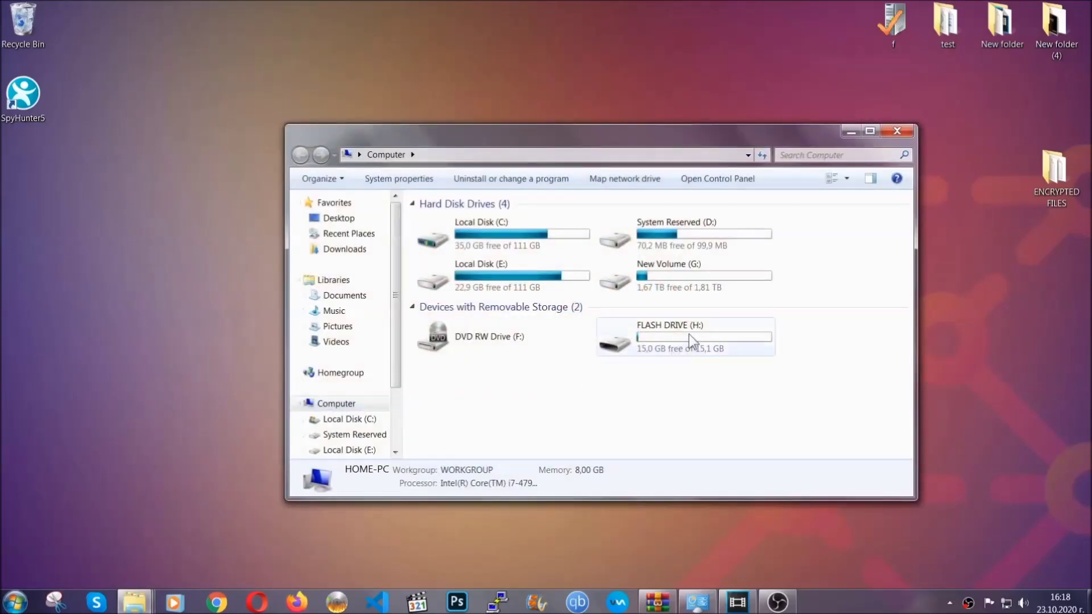
{"action": "double_click", "coordinate": [689, 334]}
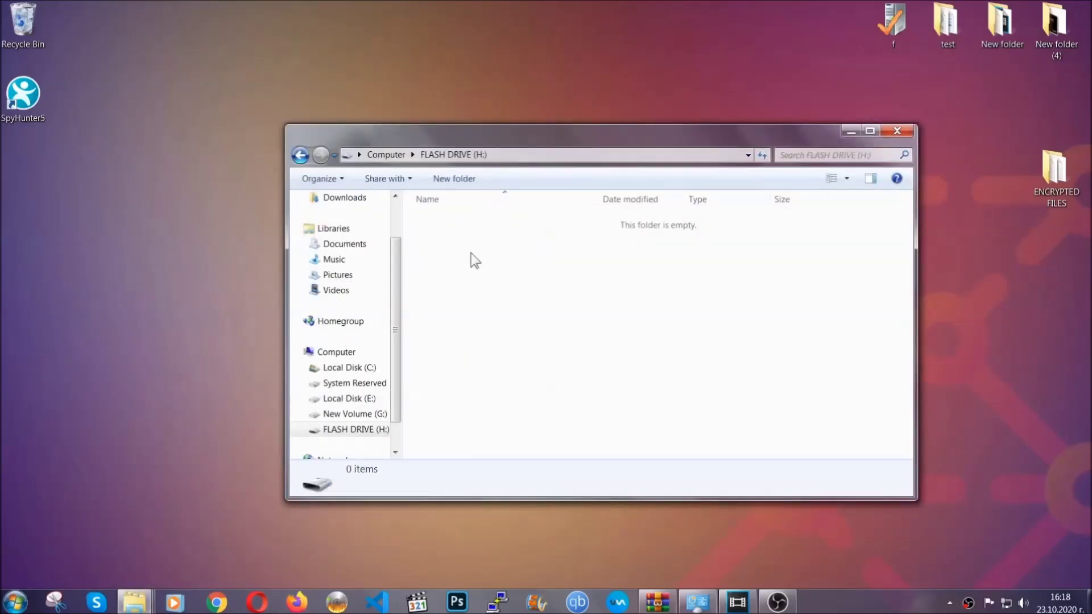
{"action": "right_click", "coordinate": [472, 253]}
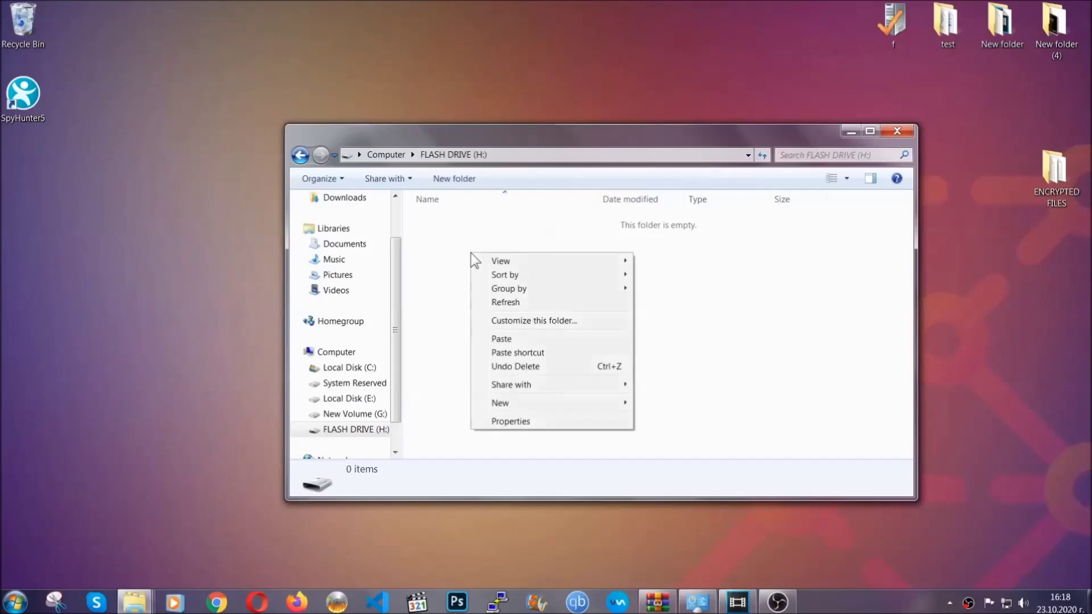
{"action": "left_click", "coordinate": [497, 340]}
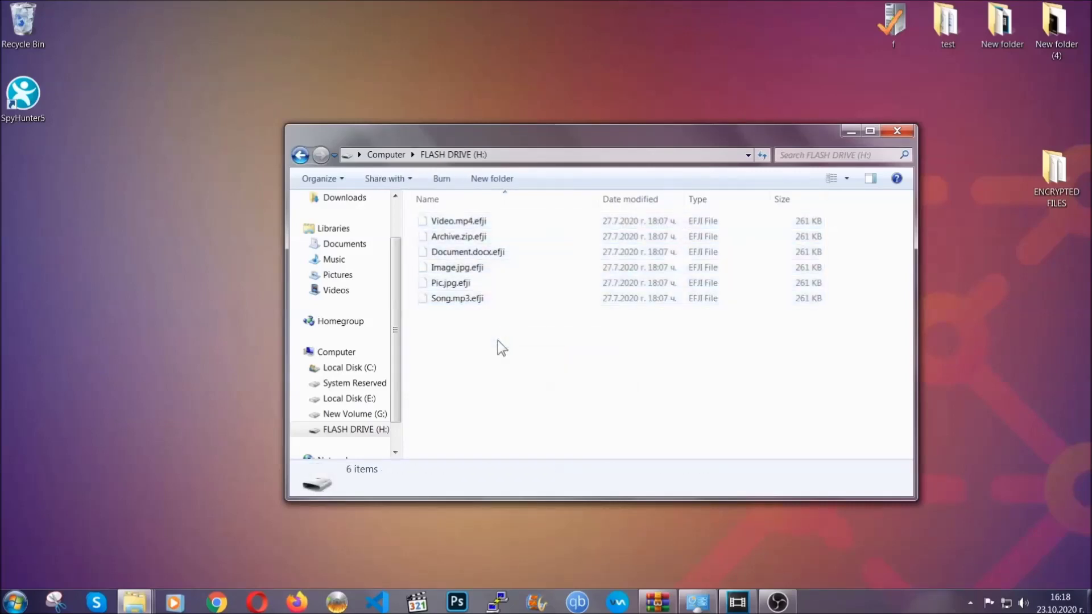
{"action": "left_click", "coordinate": [903, 133]}
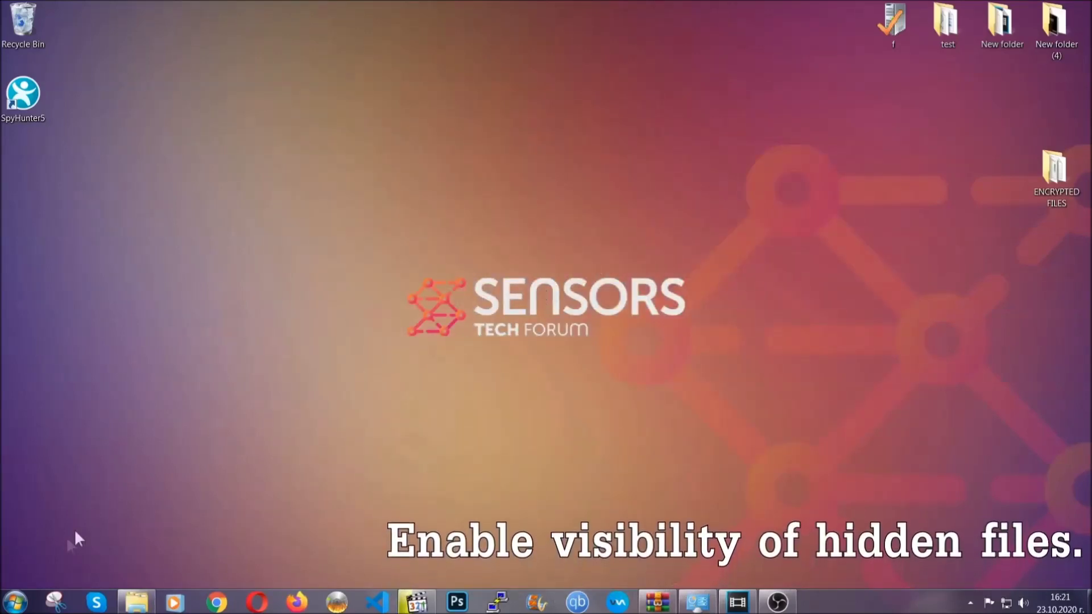
- Turn on showing hidden files, folders and drives in Folder Options
{"action": "left_click", "coordinate": [16, 603]}
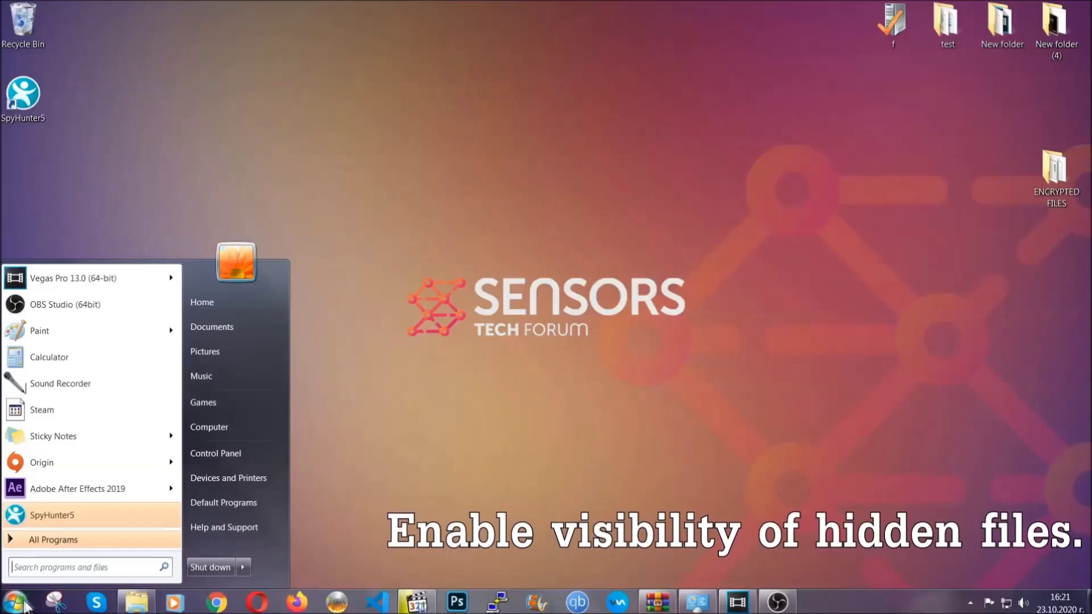
{"action": "left_click", "coordinate": [48, 565]}
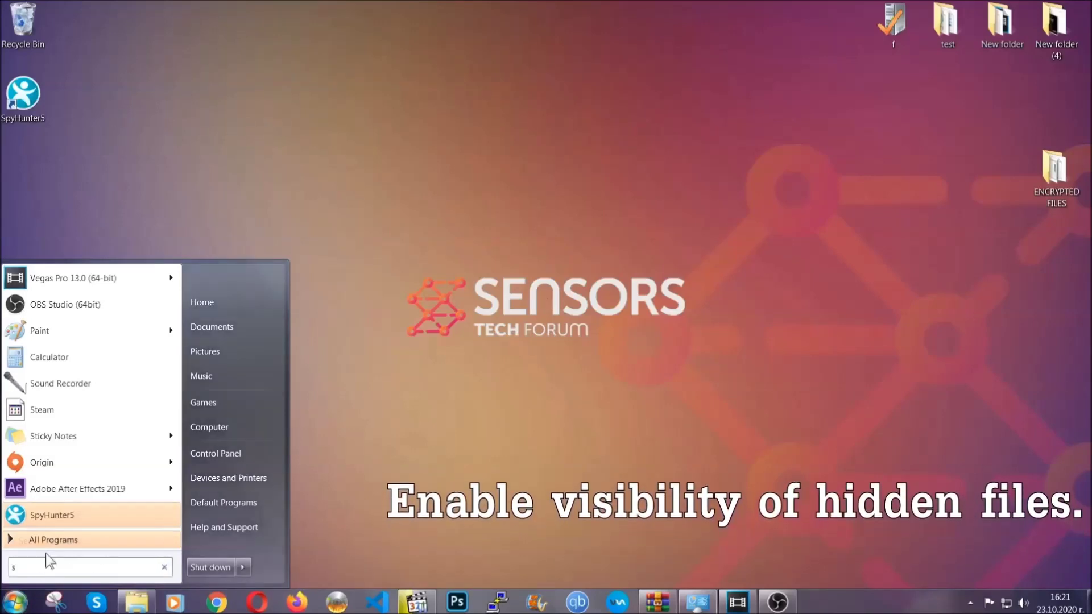
{"action": "type", "text": "showh"}
{"action": "key", "text": "BackSpace"}
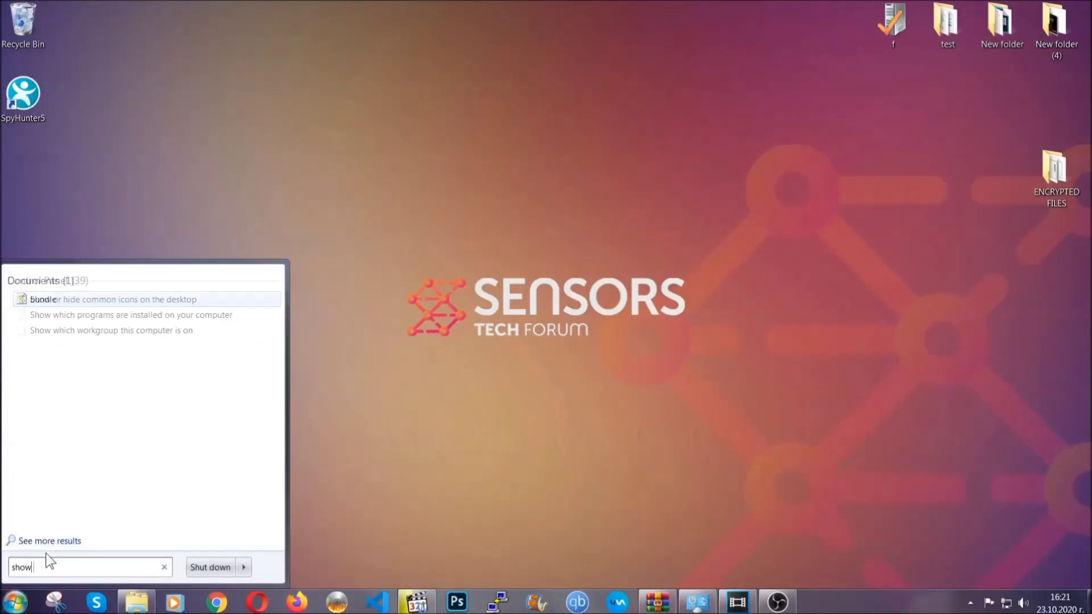
{"action": "type", "text": " hidden files"}
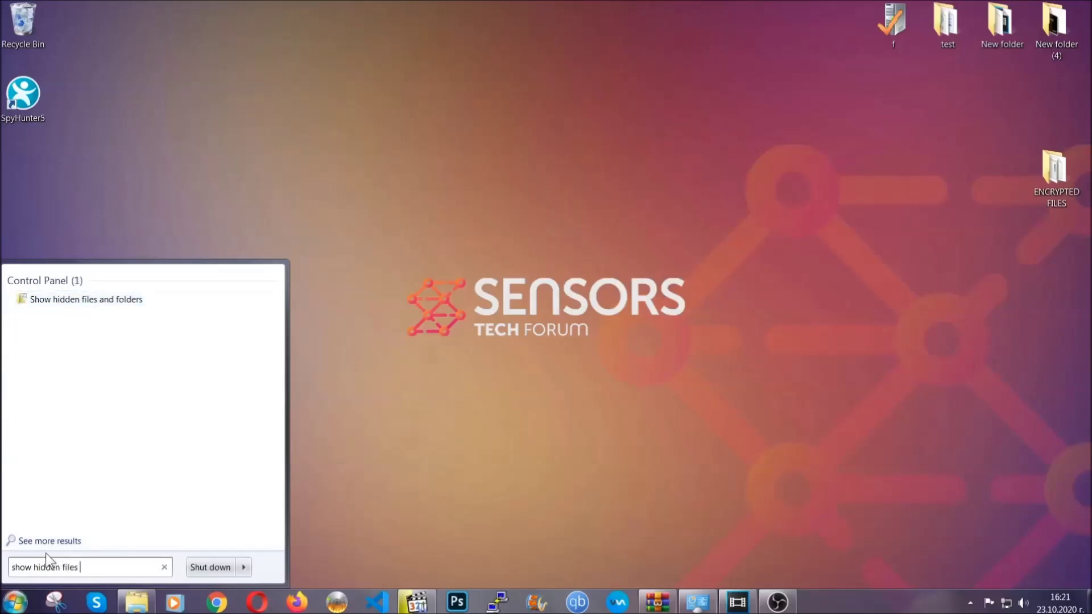
{"action": "type", "text": " and folders"}
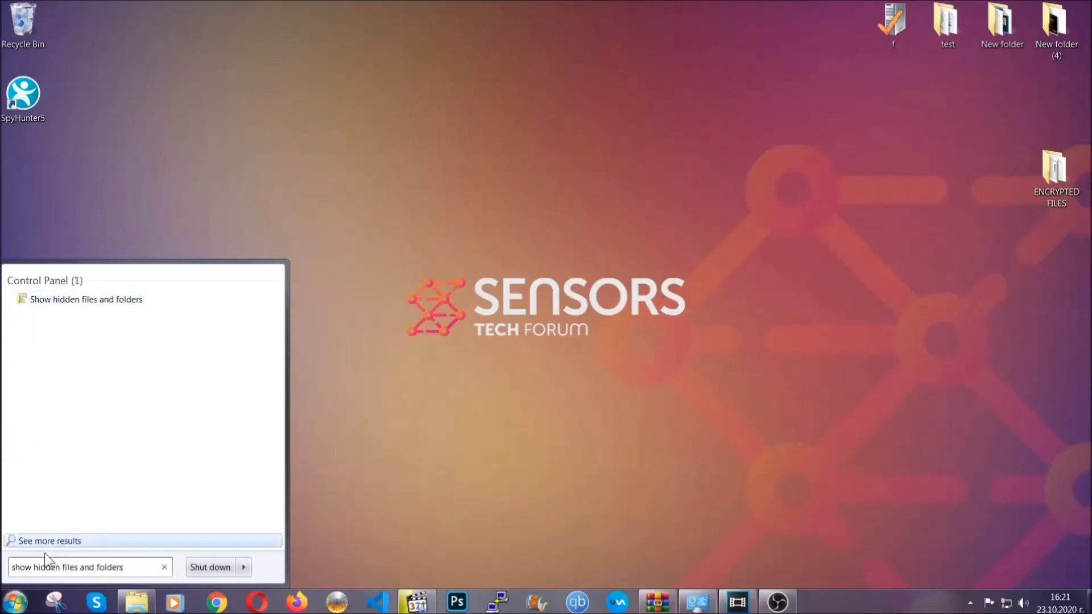
{"action": "left_click", "coordinate": [129, 300]}
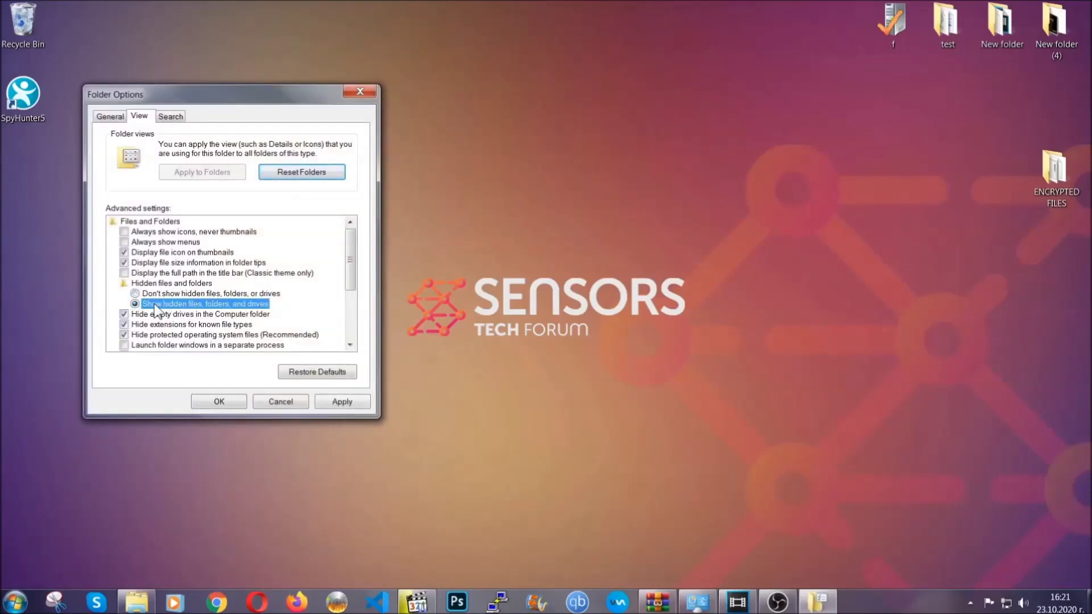
{"action": "left_click", "coordinate": [340, 402]}
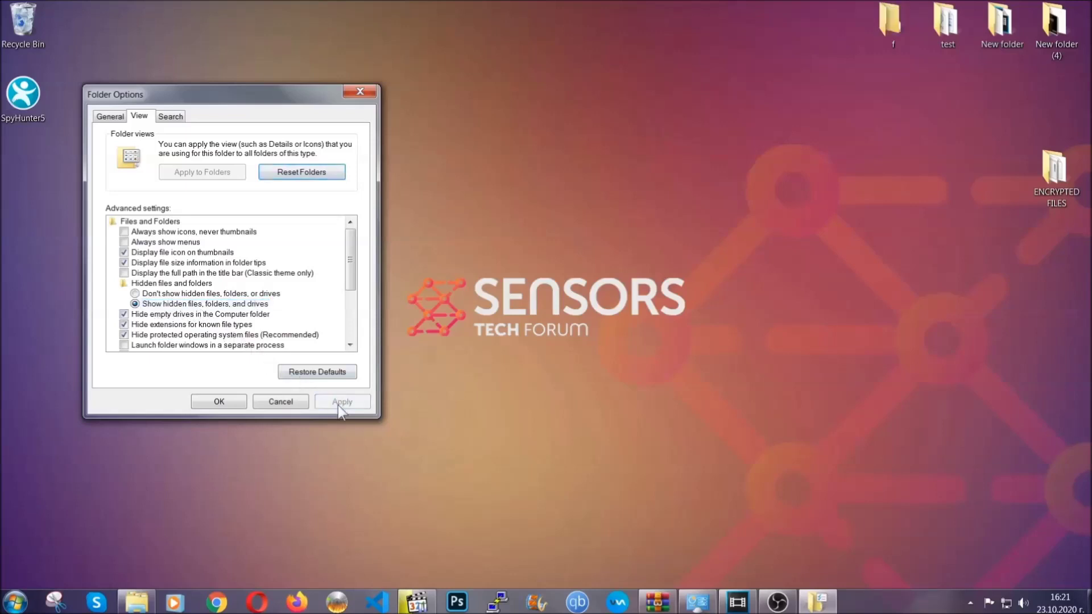
{"action": "left_click", "coordinate": [218, 402]}
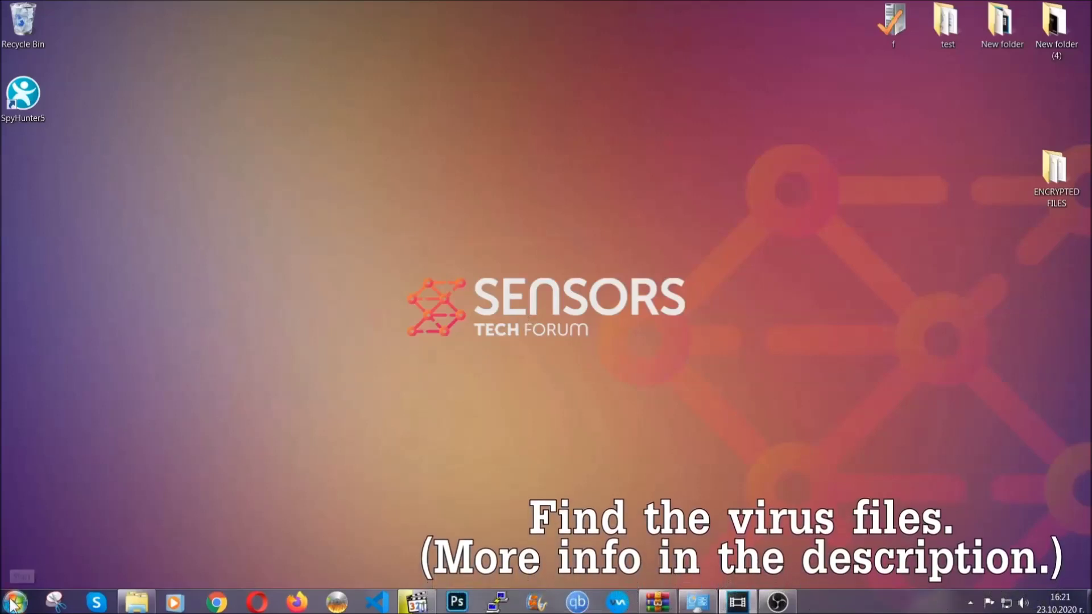
{"action": "left_click", "coordinate": [16, 603]}
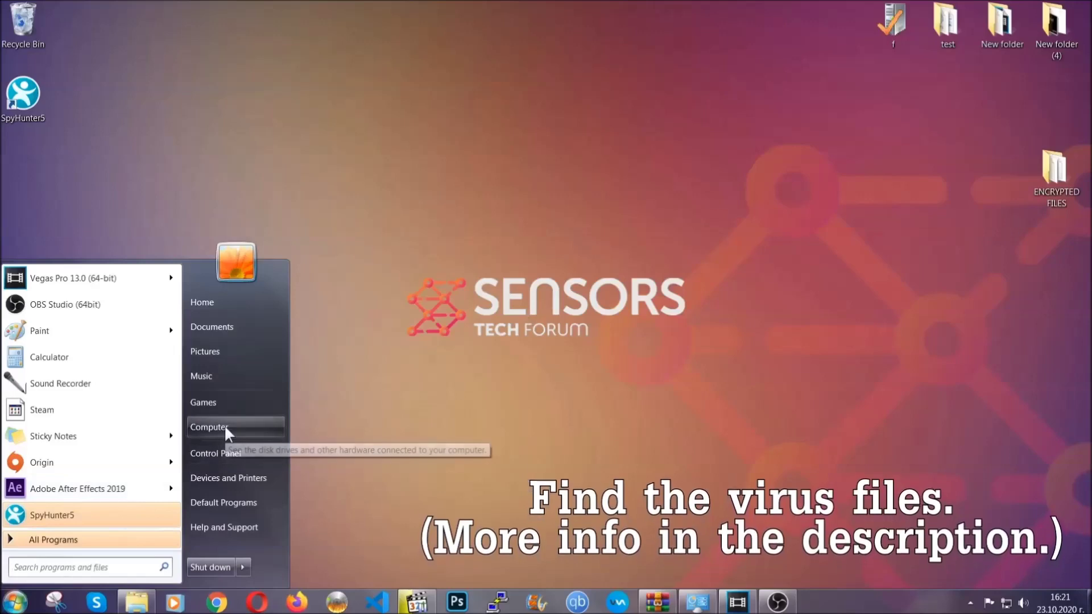
- Search Computer with fileextension:exe Example Virus Name and select the found file
{"action": "left_click", "coordinate": [209, 427]}
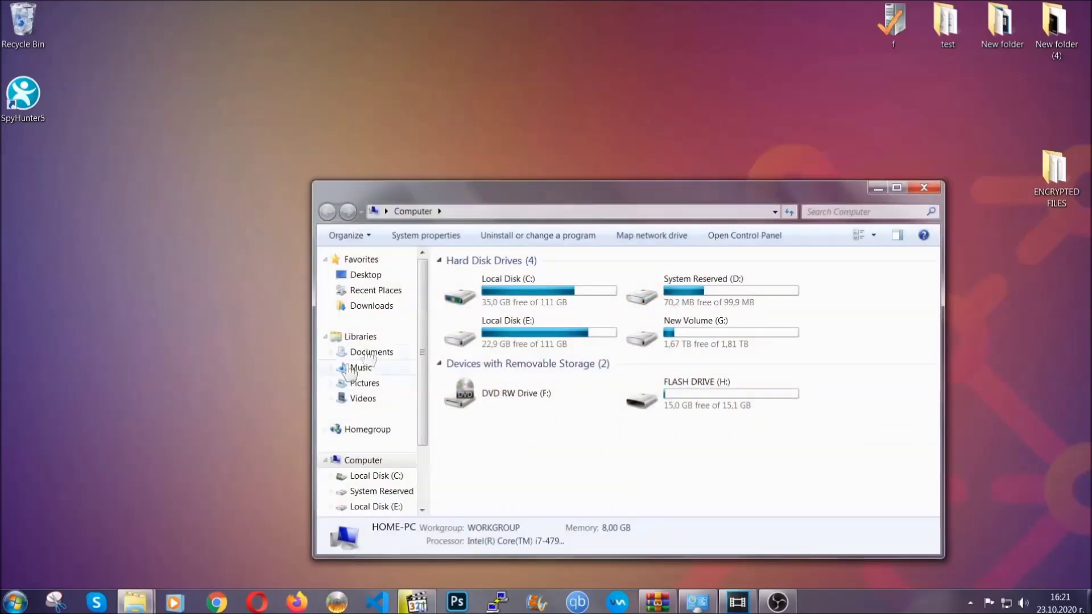
{"action": "left_click_drag", "start_coordinate": [596, 200], "coordinate": [525, 151]}
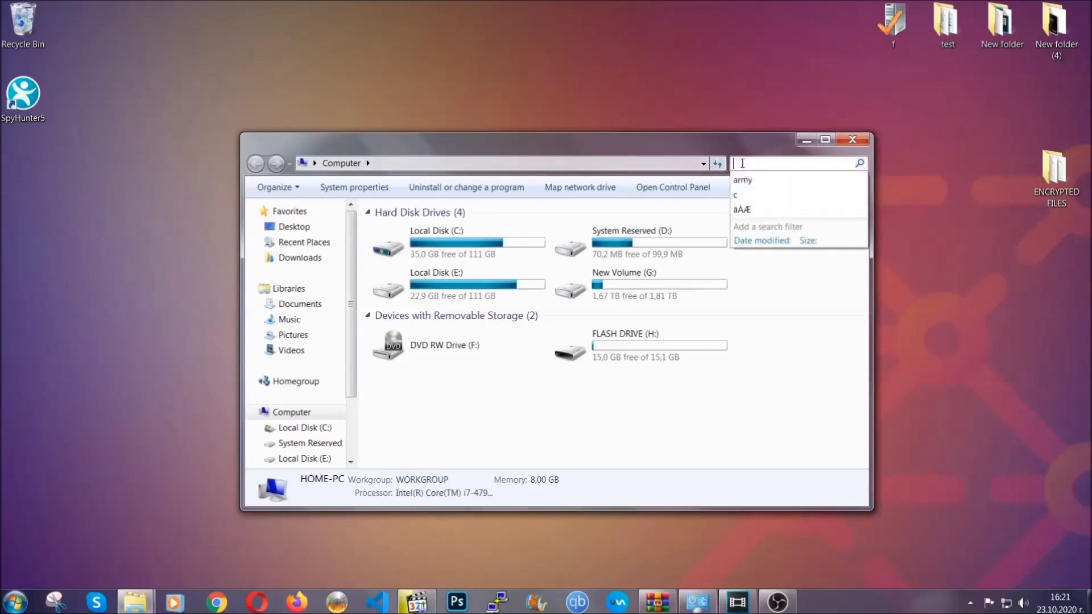
{"action": "type", "text": "fileextension"}
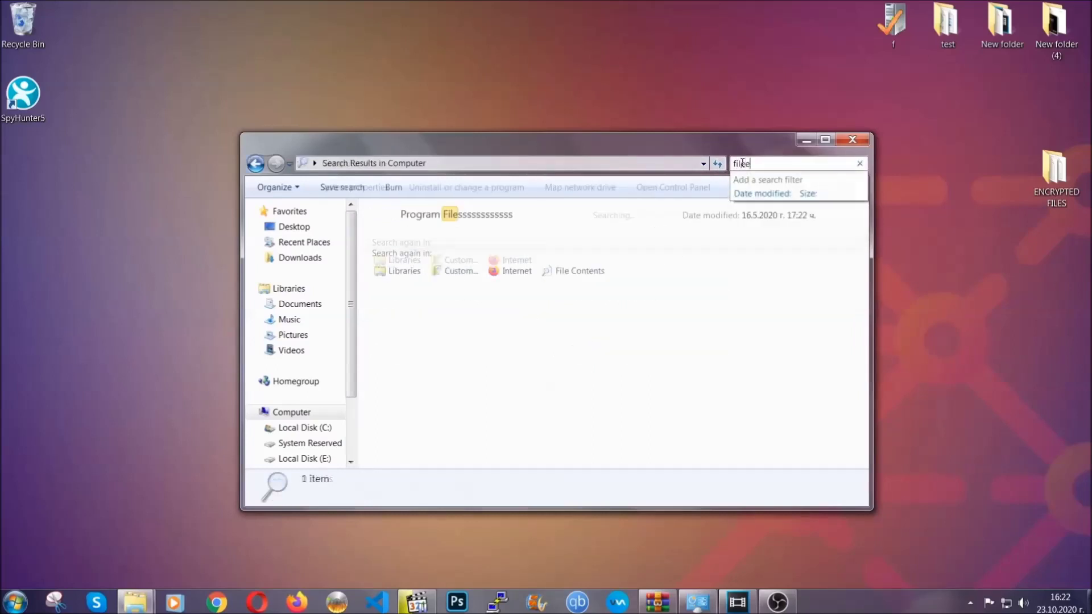
{"action": "type", "text": ":exe "}
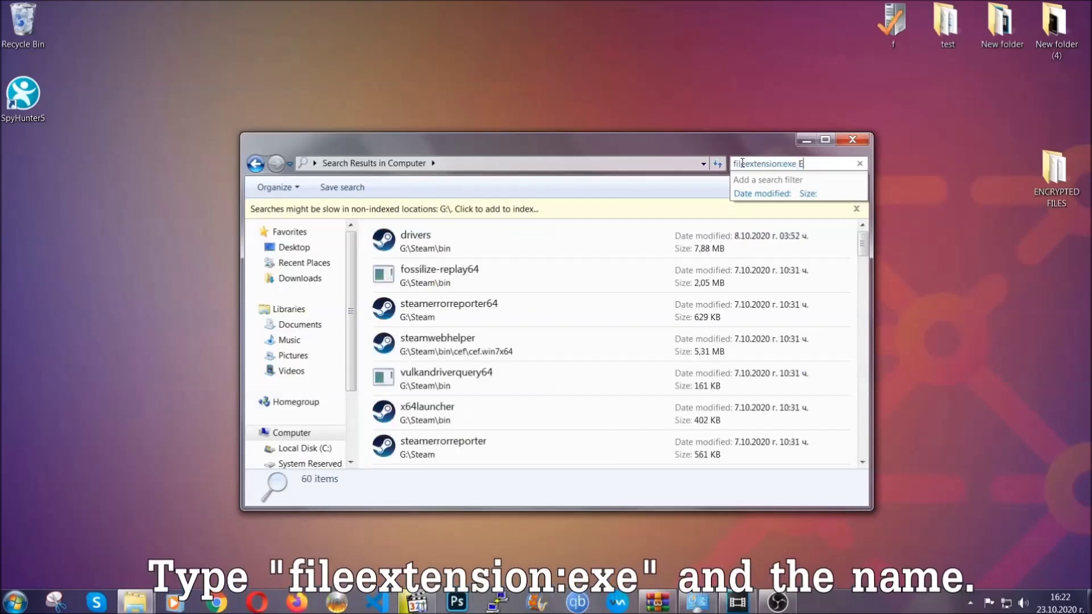
{"action": "type", "text": "Exampl"}
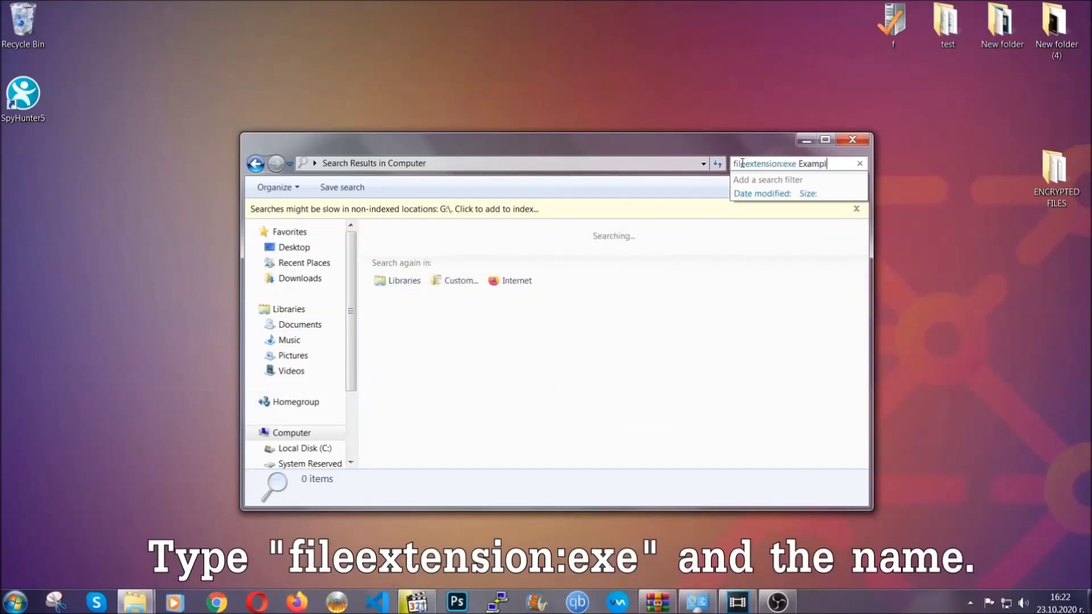
{"action": "type", "text": "e Virus Name"}
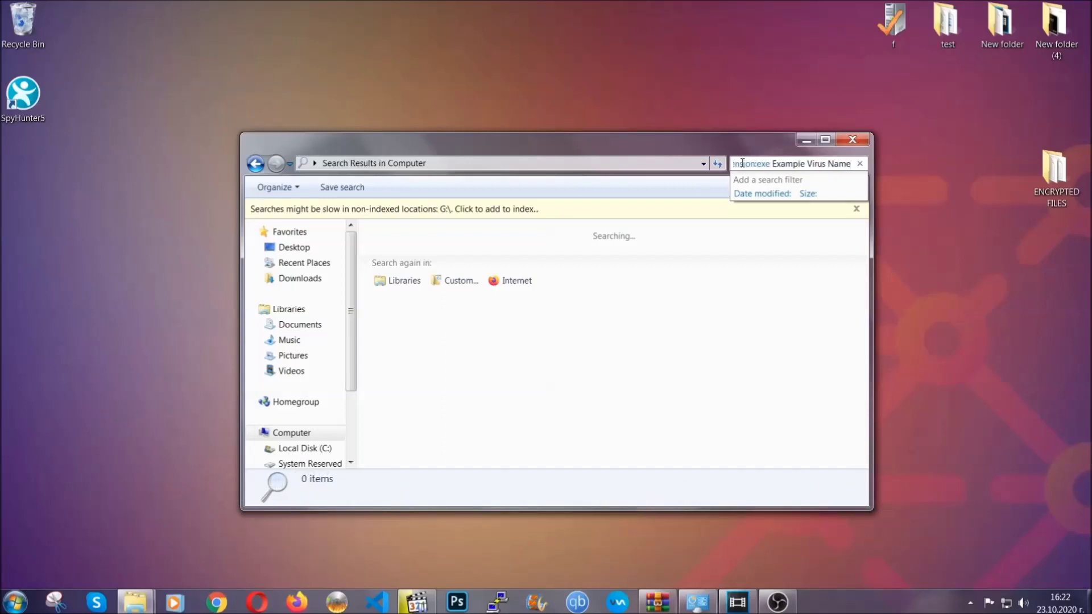
{"action": "key", "text": "Return"}
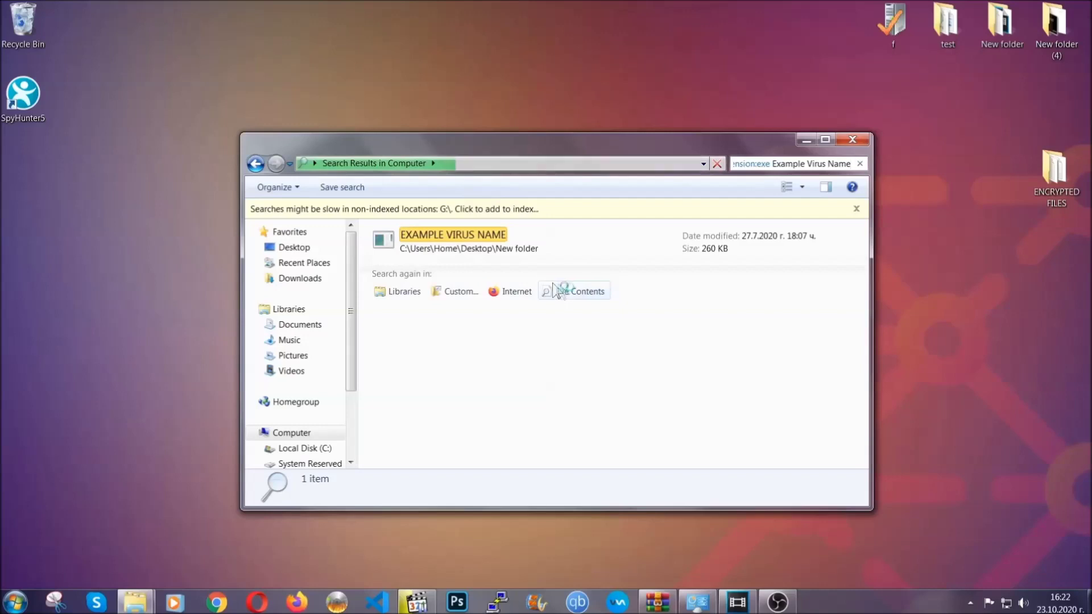
{"action": "left_click", "coordinate": [477, 238]}
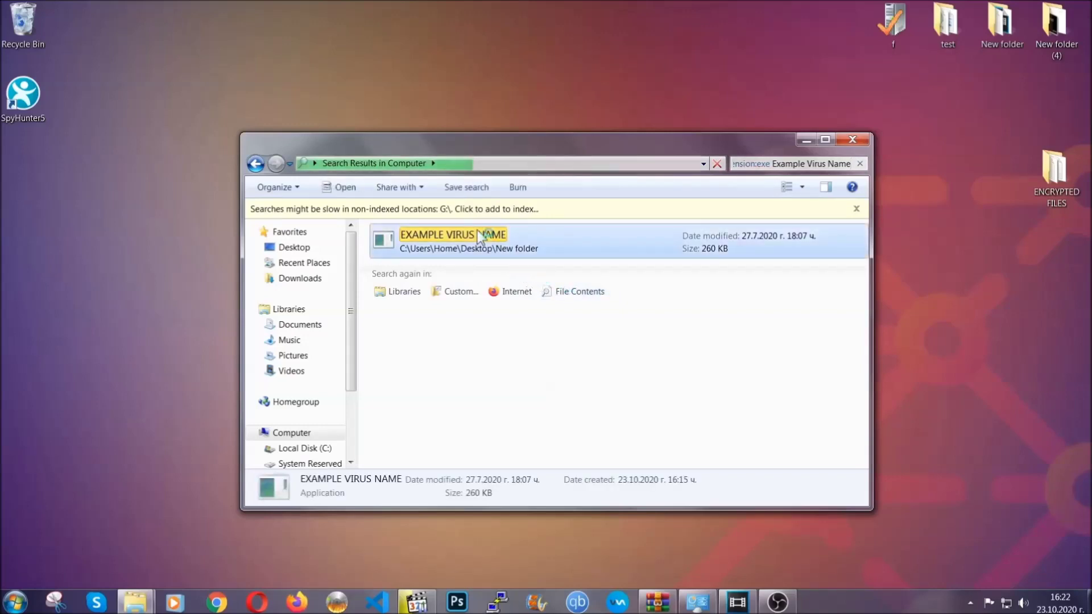
- Delete the Example Virus Name executable, confirm with Yes, and close the results window
{"action": "right_click", "coordinate": [480, 237]}
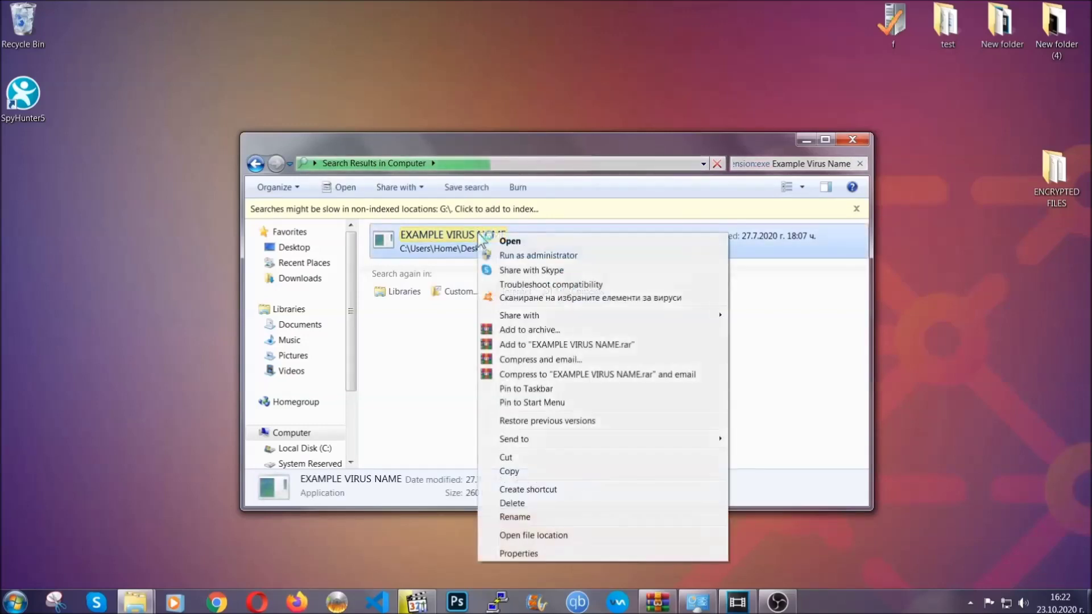
{"action": "left_click", "coordinate": [527, 503]}
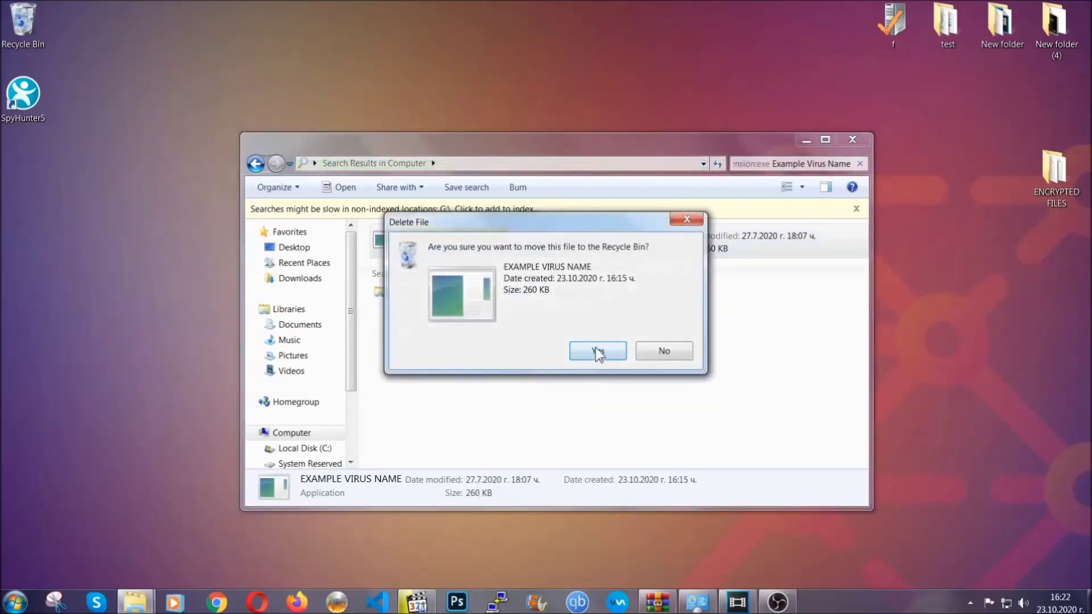
{"action": "left_click", "coordinate": [598, 351]}
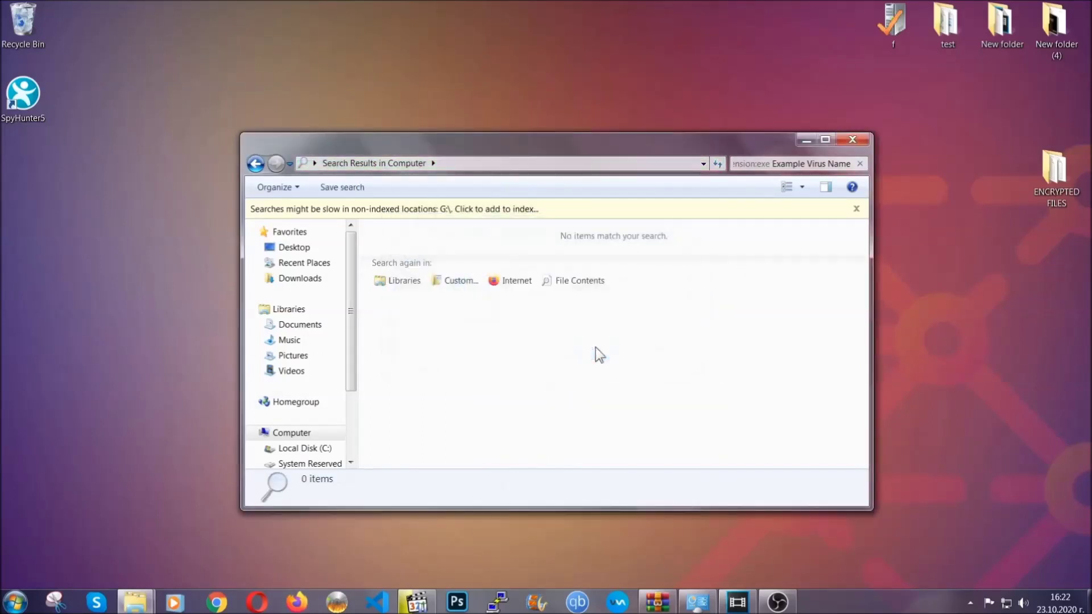
{"action": "left_click", "coordinate": [853, 139]}
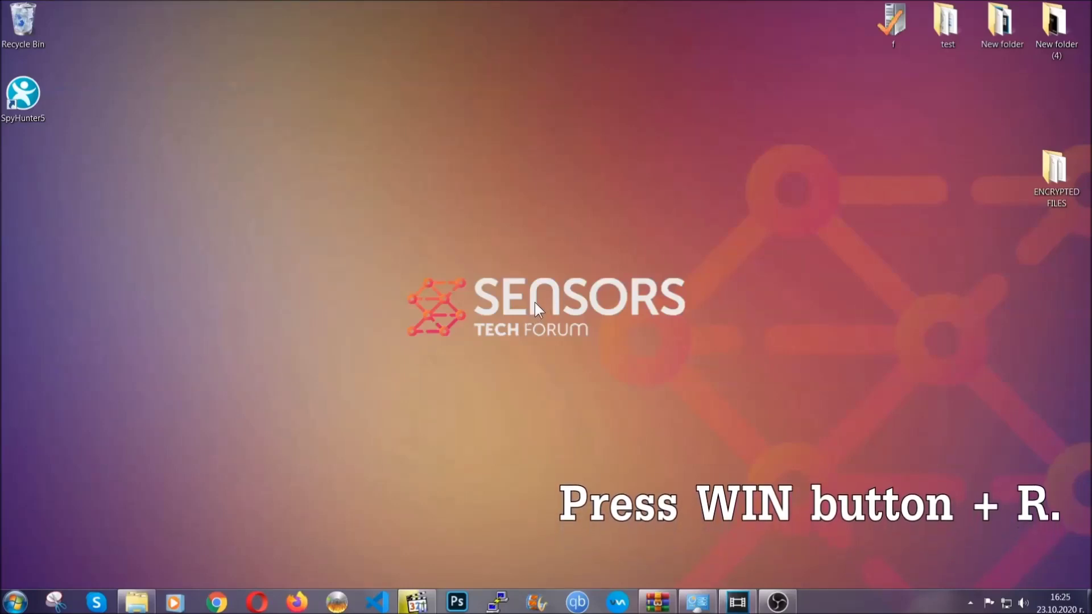
- Run REGEDIT from the Win+R dialog to start Registry Editor
{"action": "key", "text": "super+r"}
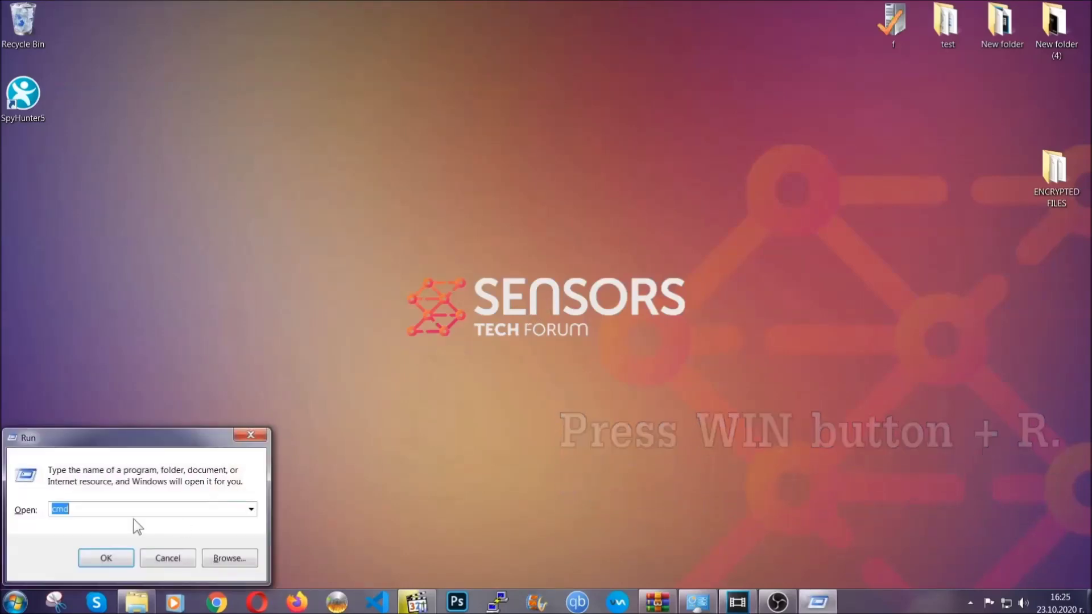
{"action": "left_click", "coordinate": [102, 512]}
{"action": "key", "text": "BackSpace"}
{"action": "key", "text": "BackSpace"}
{"action": "key", "text": "BackSpace"}
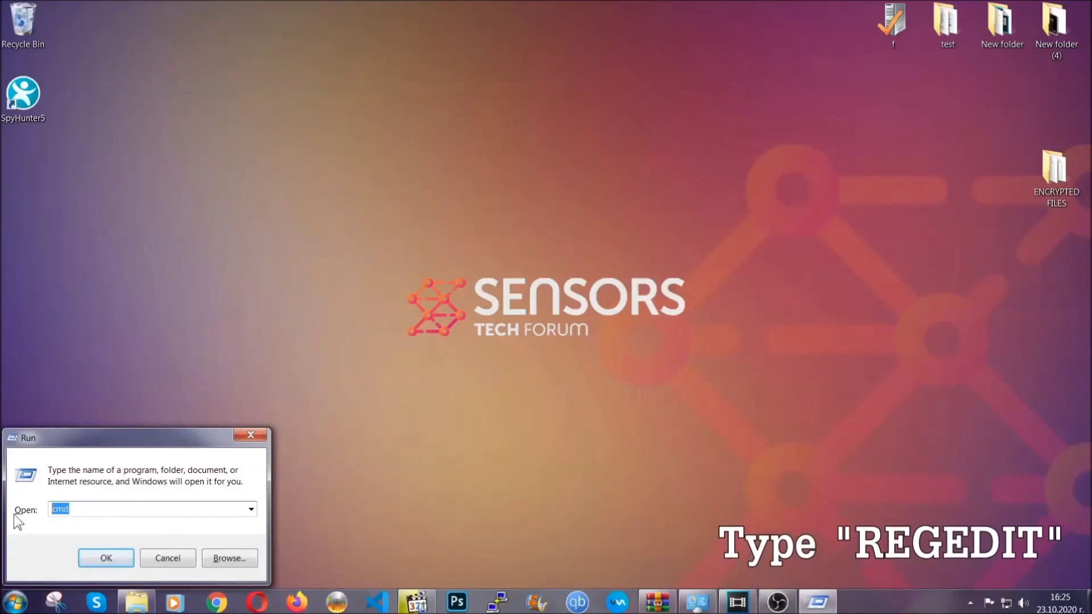
{"action": "type", "text": "REGEDIT"}
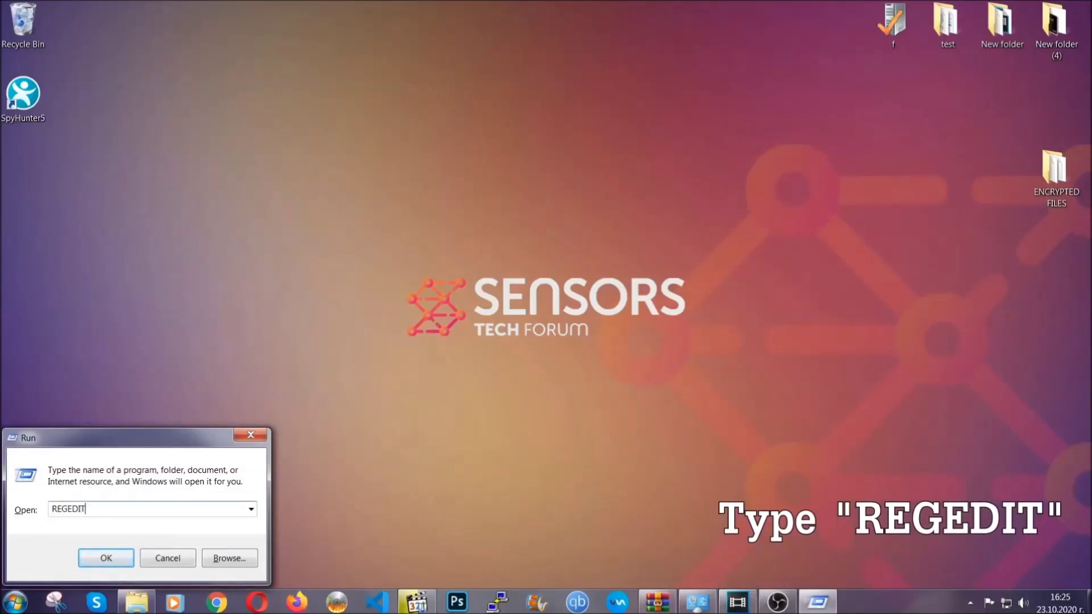
{"action": "left_click", "coordinate": [94, 555]}
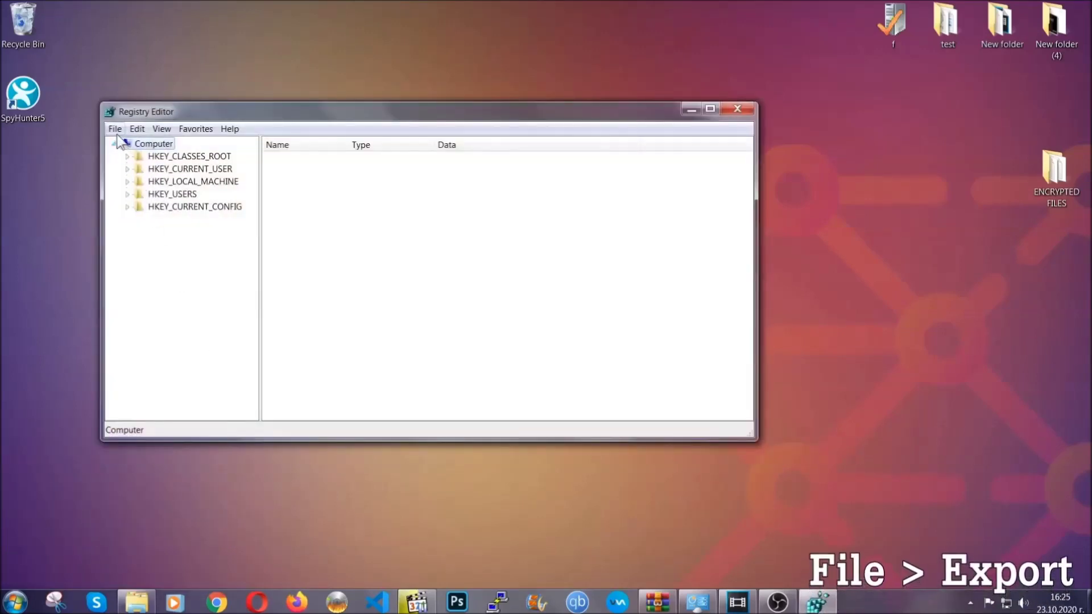
- Export the whole registry to the Desktop as BACKUP
{"action": "left_click", "coordinate": [115, 128]}
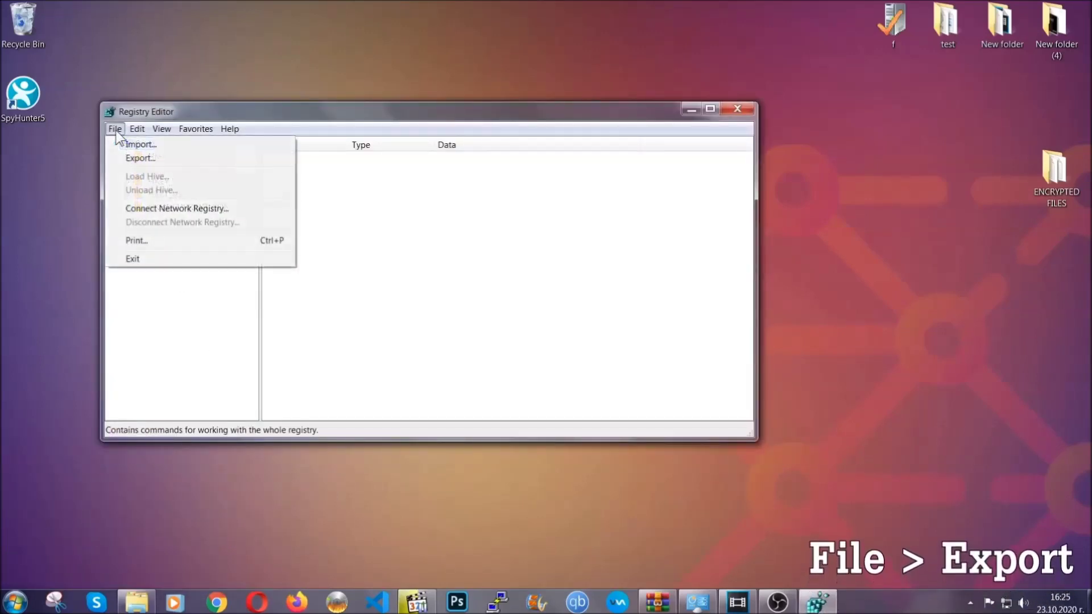
{"action": "left_click", "coordinate": [140, 158]}
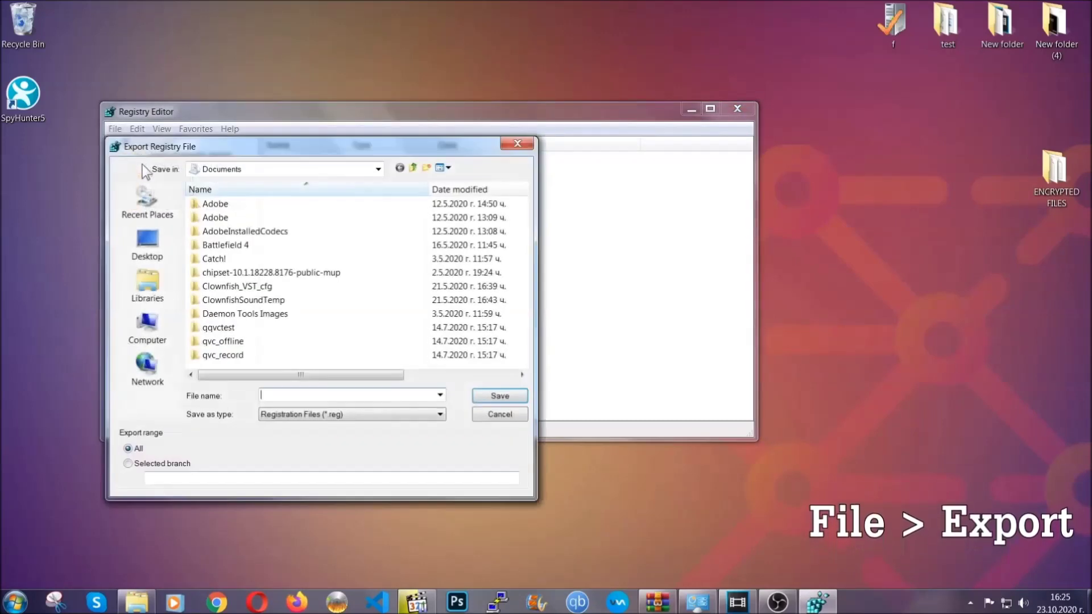
{"action": "left_click", "coordinate": [147, 245]}
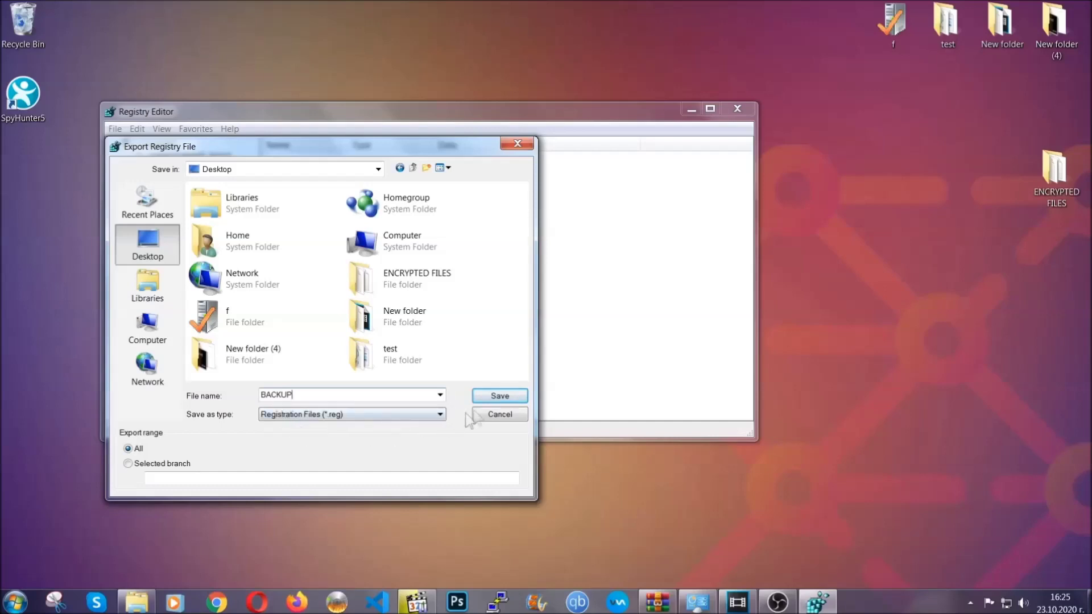
{"action": "left_click", "coordinate": [499, 397]}
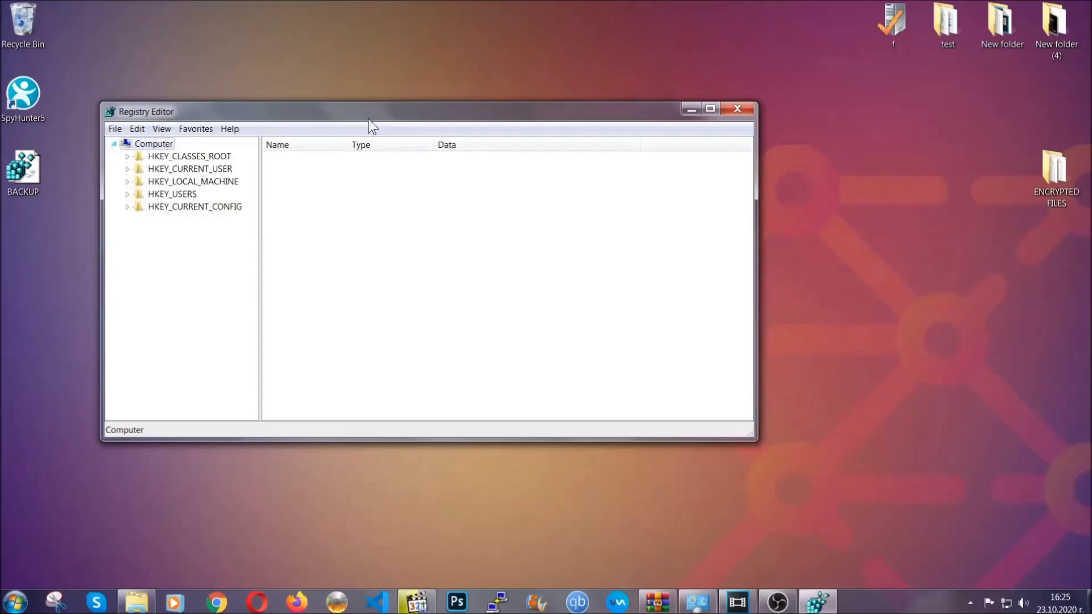
- Search the registry for the key 'RunOnce' and open the CurrentVersion Run key listing THE VIRUS
{"action": "left_click_drag", "start_coordinate": [368, 118], "coordinate": [477, 155]}
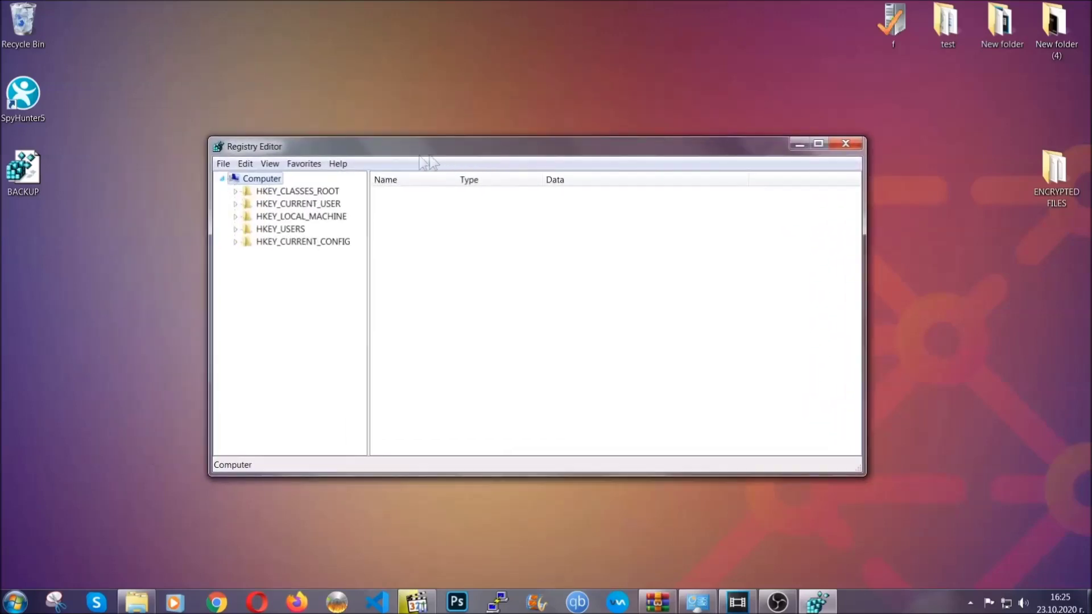
{"action": "left_click", "coordinate": [223, 164]}
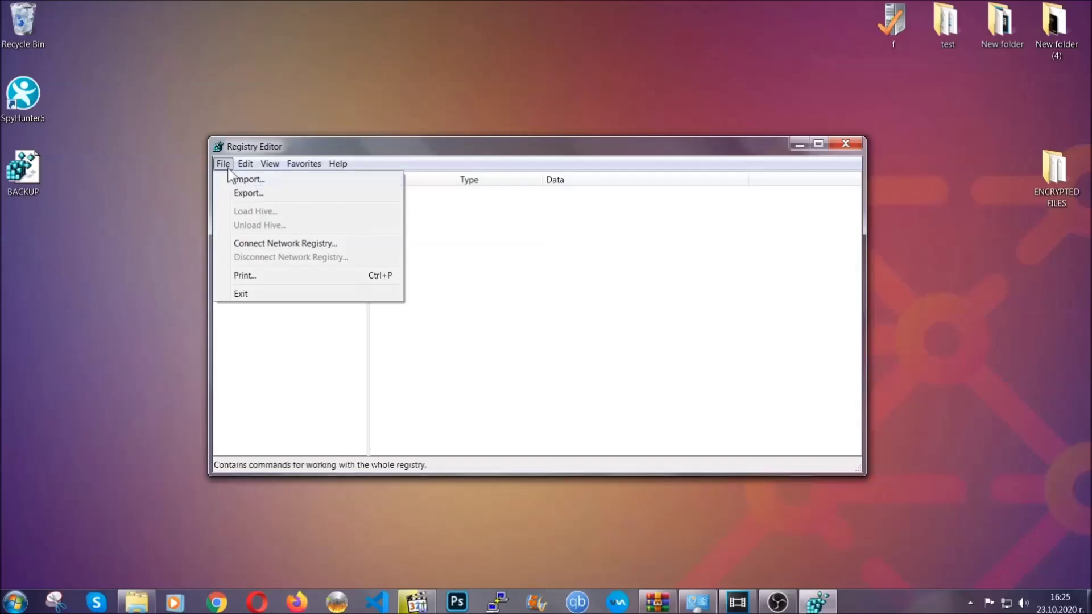
{"action": "left_click", "coordinate": [223, 164]}
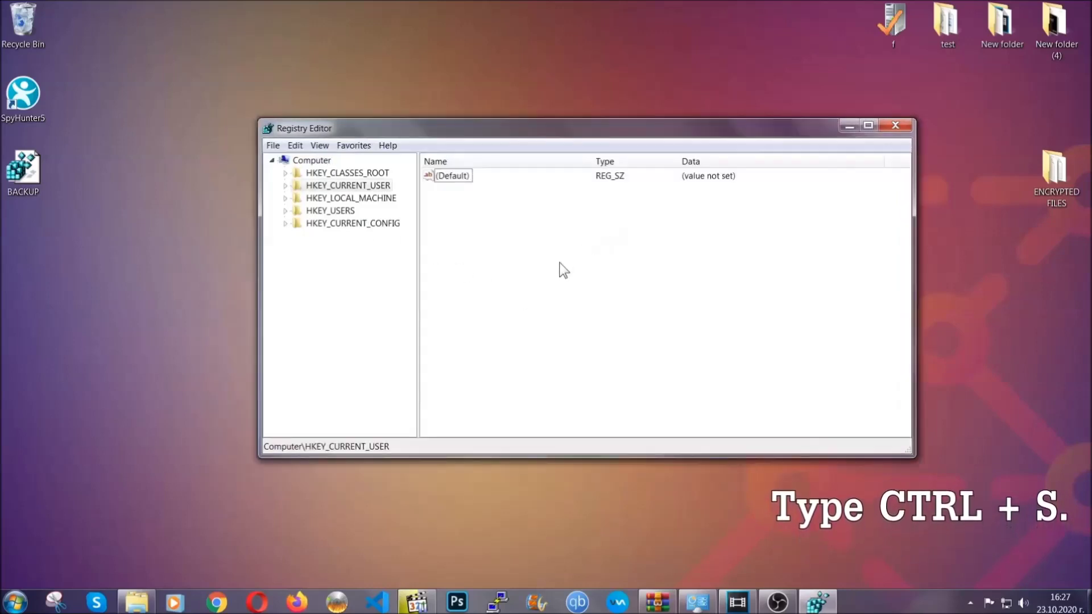
{"action": "key", "text": "ctrl+f"}
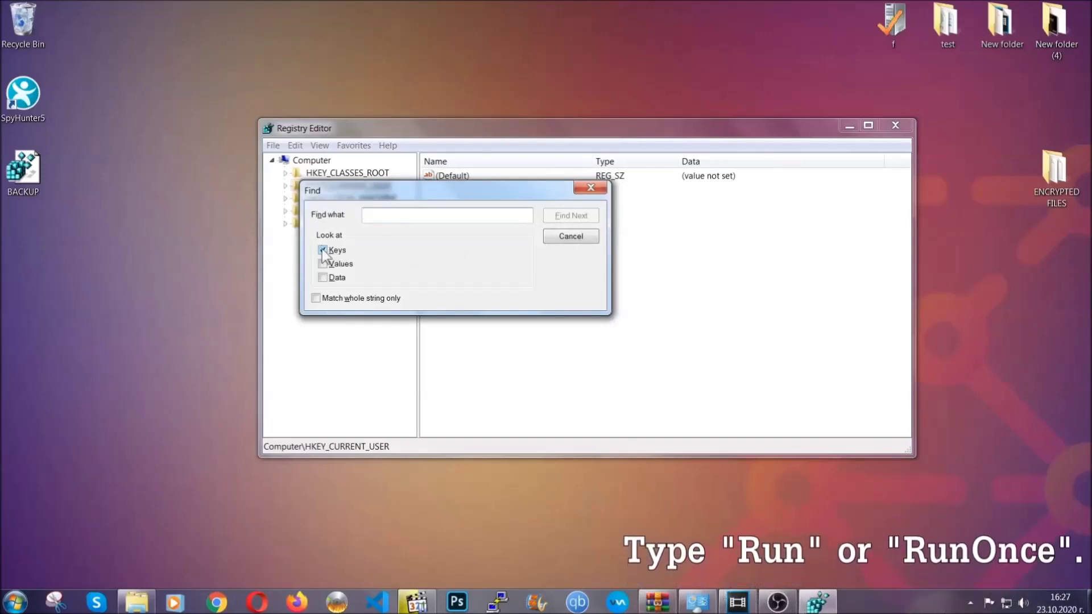
{"action": "type", "text": "R"}
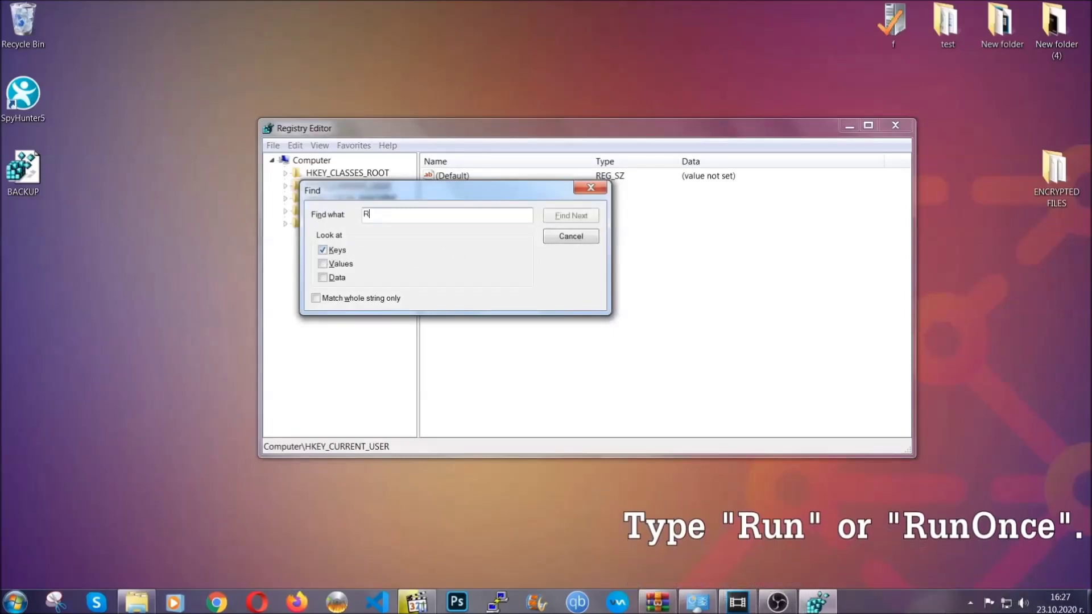
{"action": "type", "text": "unOnce"}
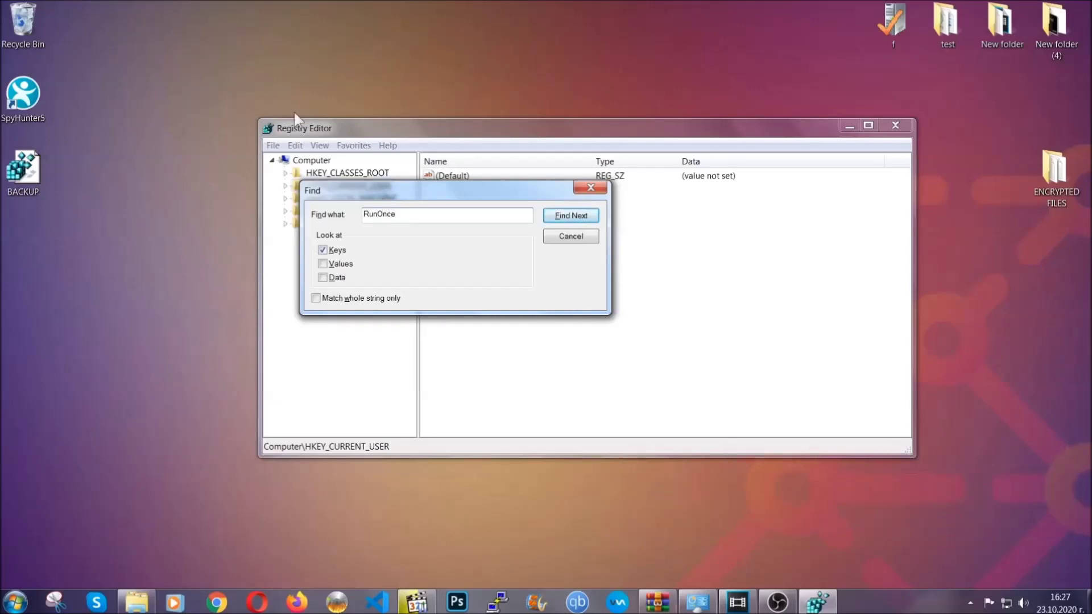
{"action": "left_click", "coordinate": [571, 216]}
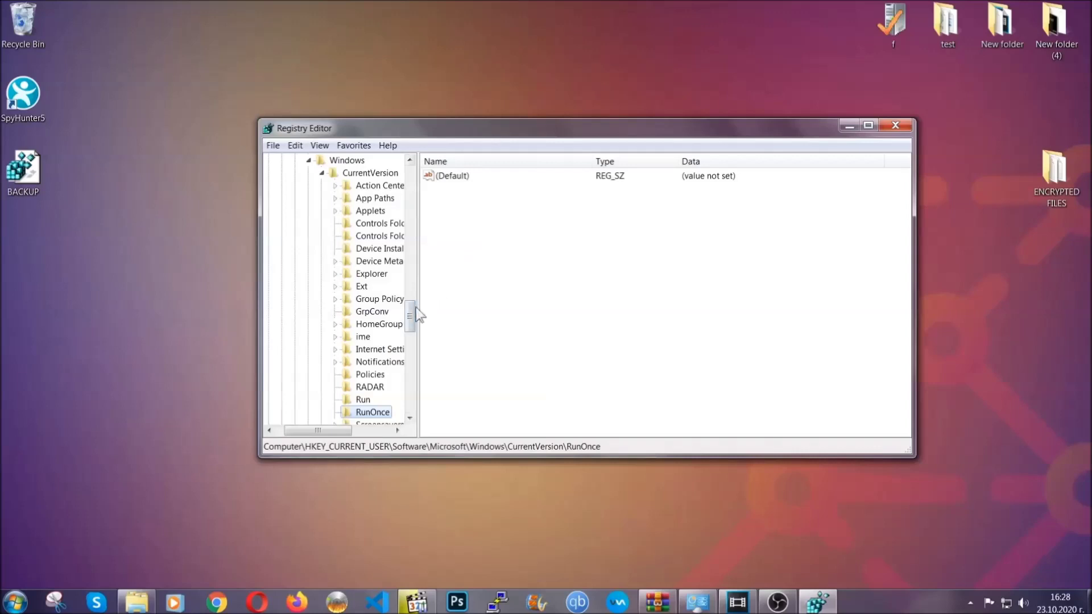
{"action": "scroll", "coordinate": [417, 318], "scroll_direction": "down", "scroll_amount": 2}
{"action": "scroll", "coordinate": [411, 327], "scroll_direction": "down", "scroll_amount": 1}
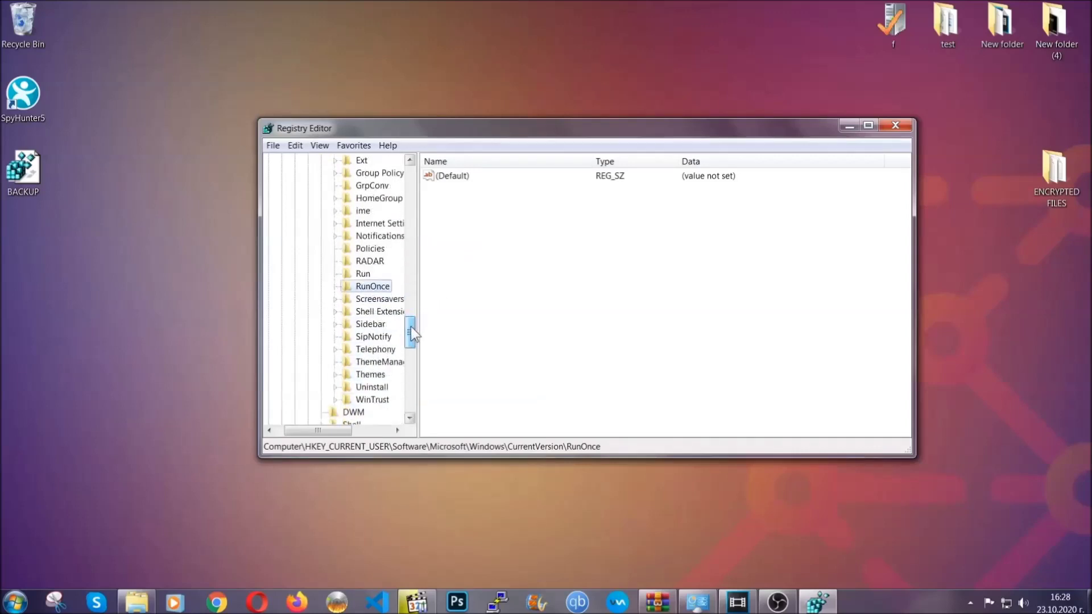
{"action": "left_click", "coordinate": [363, 274]}
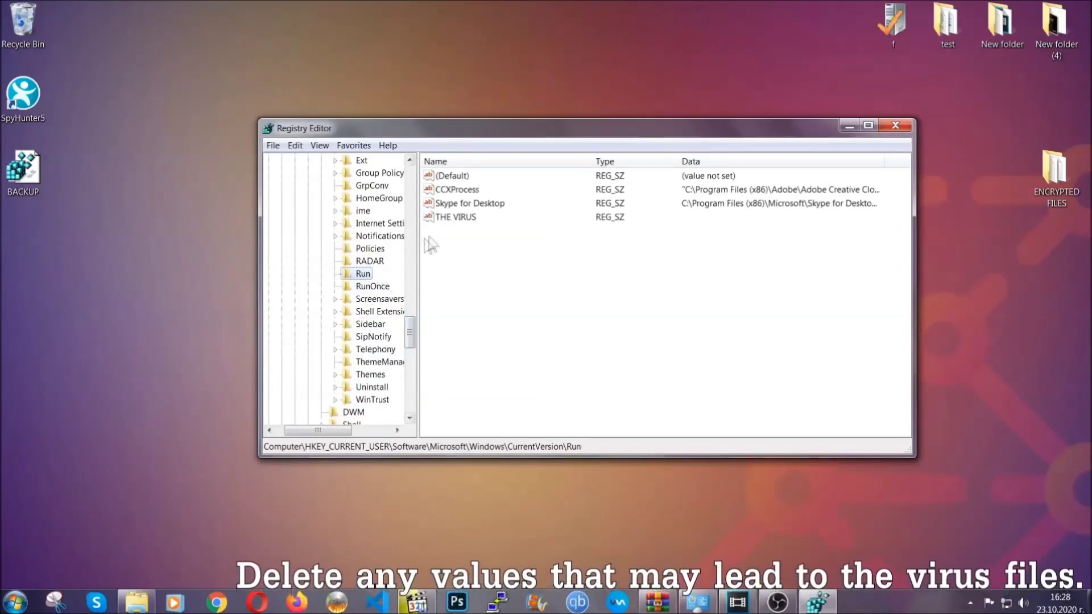
- Delete and confirm removal of the 'THE VIRUS' Run value, then close Registry Editor
{"action": "left_click", "coordinate": [452, 218]}
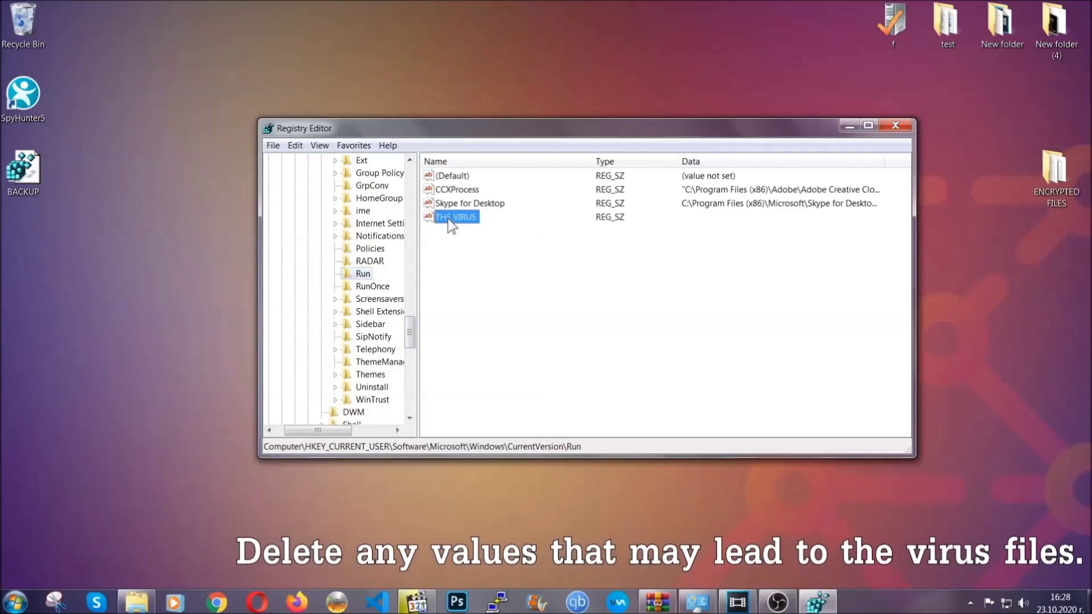
{"action": "right_click", "coordinate": [451, 221]}
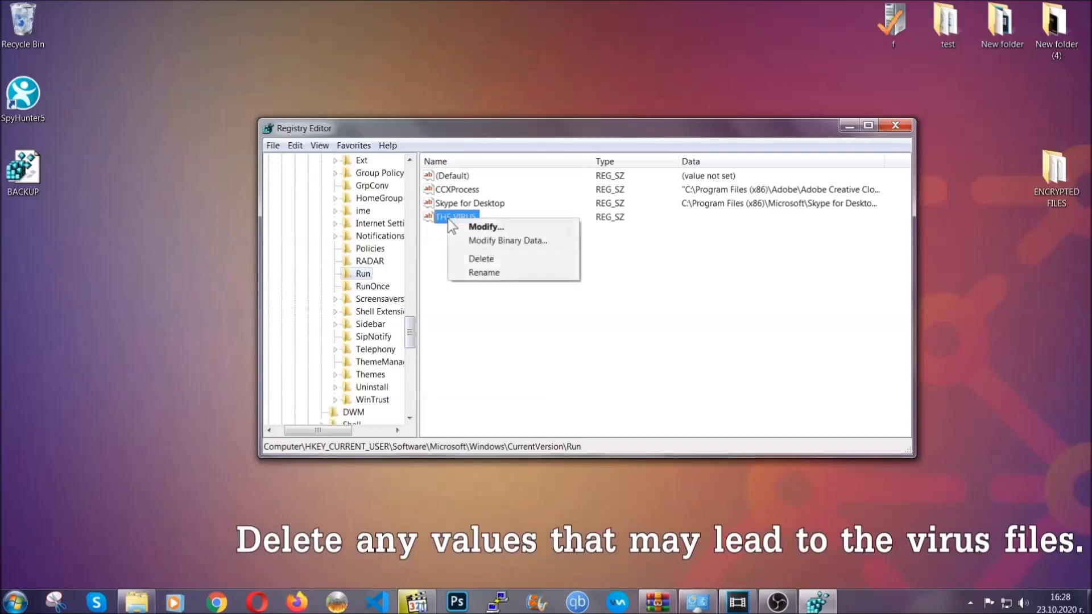
{"action": "left_click", "coordinate": [478, 259]}
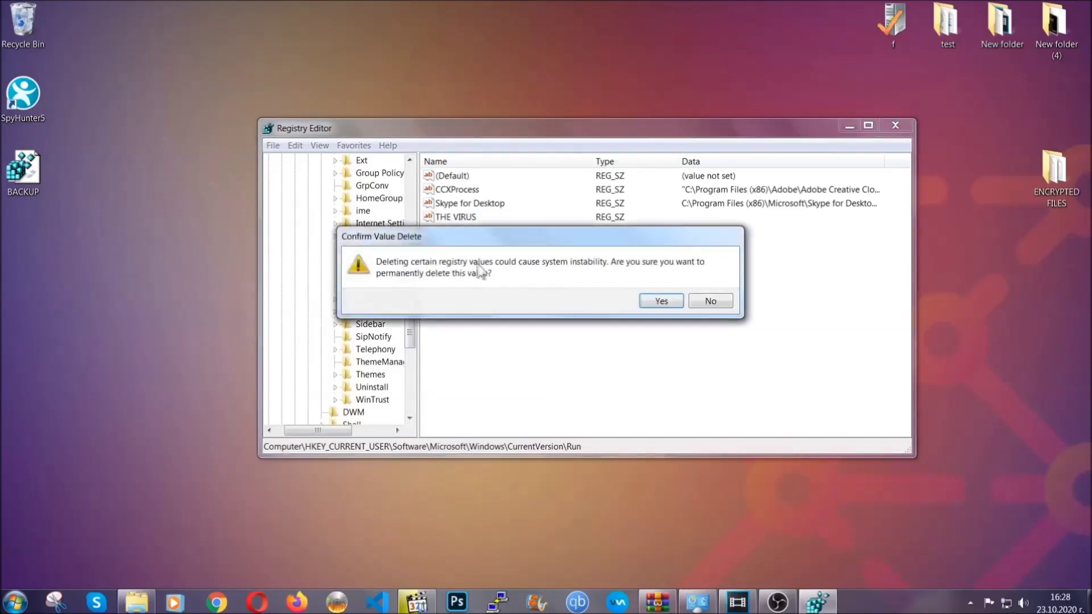
{"action": "left_click", "coordinate": [662, 302]}
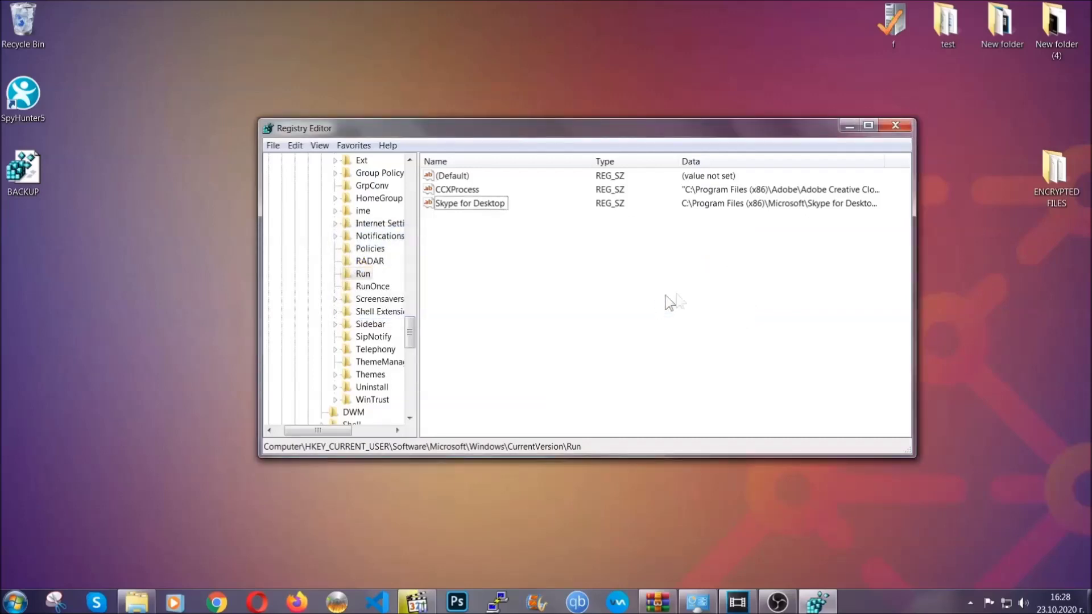
{"action": "left_click", "coordinate": [896, 126]}
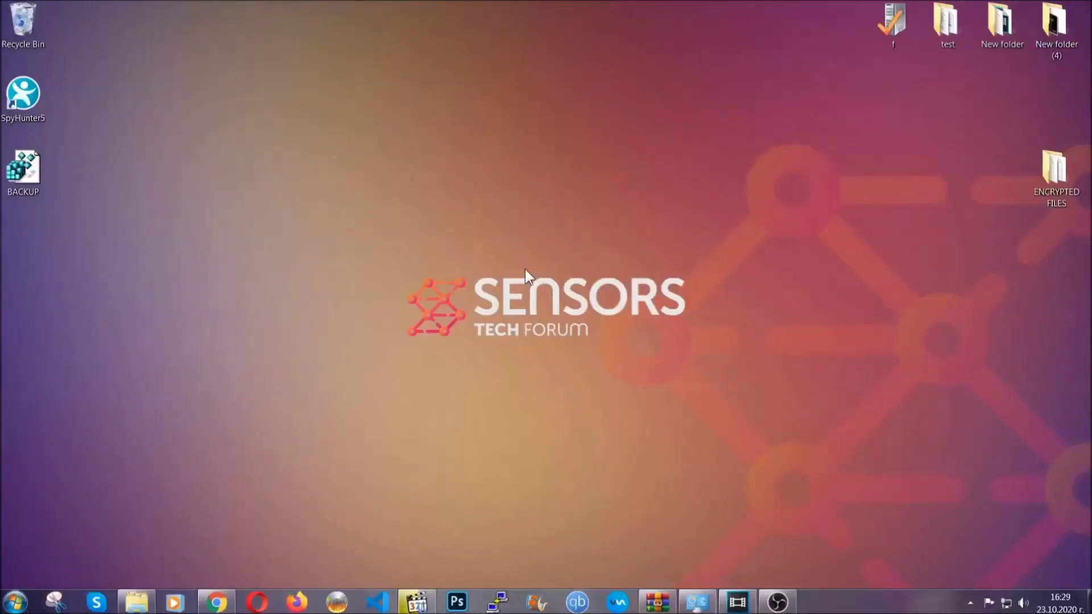
- In Chrome, select the article's web address and expand 'Method 2 - Restore Data via Windows Backup'
{"action": "left_click", "coordinate": [219, 604]}
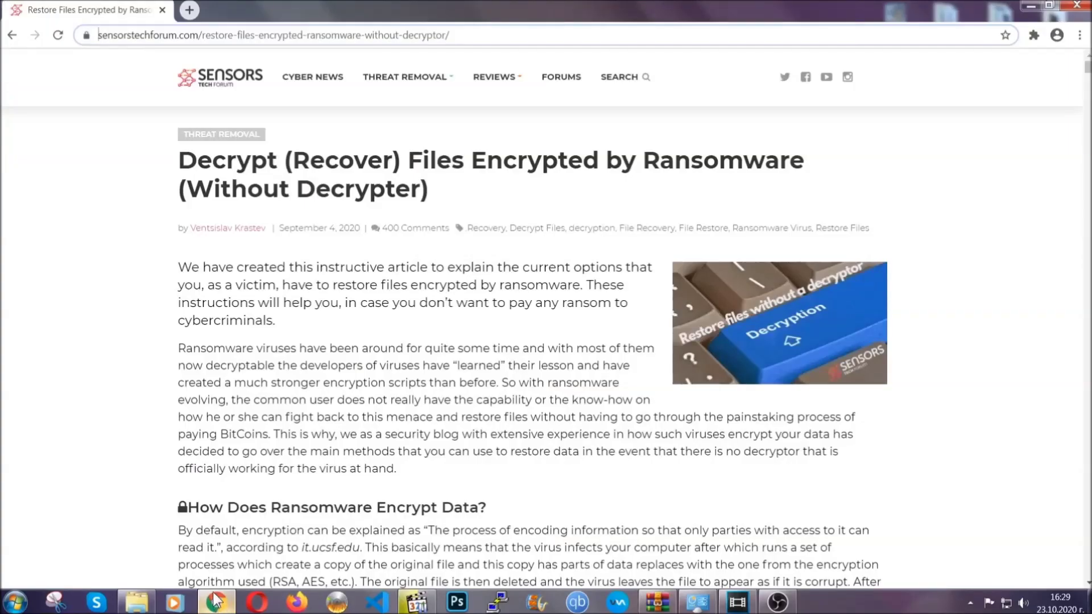
{"action": "left_click", "coordinate": [100, 35]}
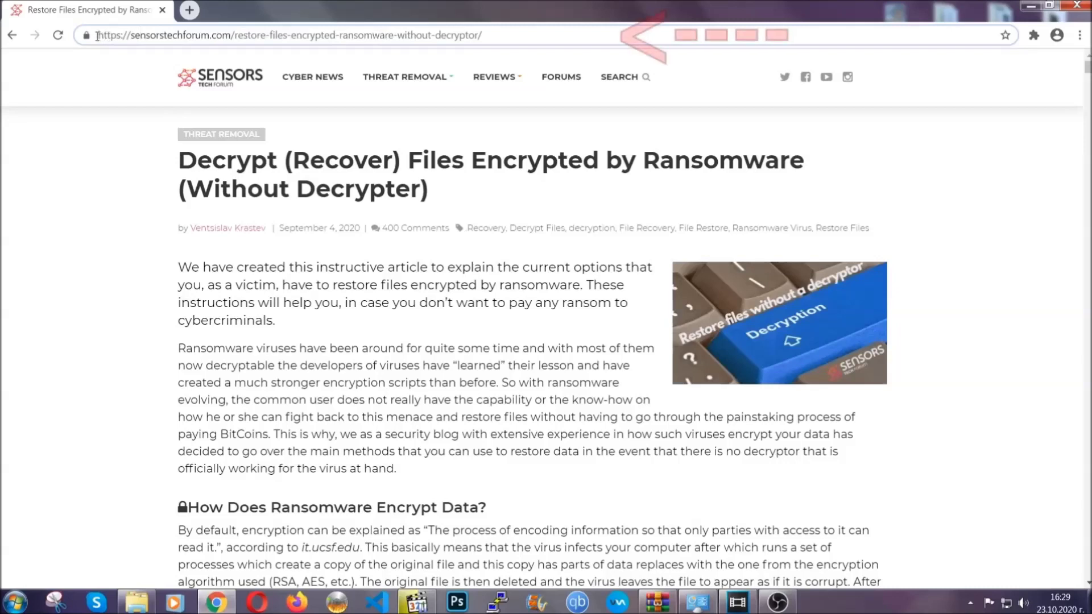
{"action": "left_click_drag", "start_coordinate": [98, 36], "coordinate": [493, 39]}
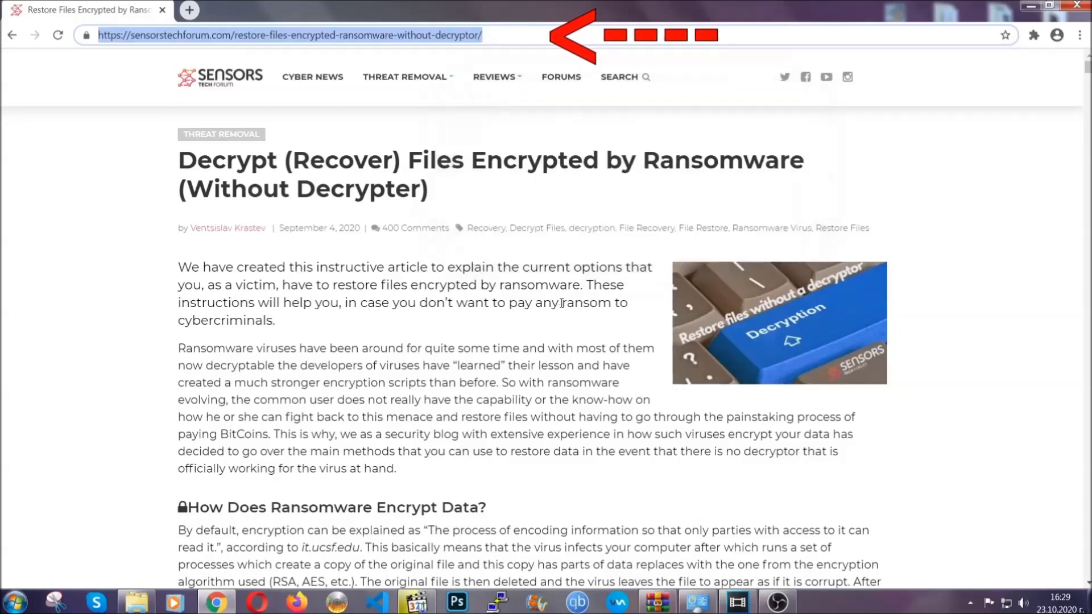
{"action": "scroll", "coordinate": [562, 310], "scroll_direction": "down", "scroll_amount": 3}
{"action": "scroll", "coordinate": [562, 310], "scroll_direction": "down", "scroll_amount": 3}
{"action": "scroll", "coordinate": [563, 311], "scroll_direction": "down", "scroll_amount": 2}
{"action": "scroll", "coordinate": [562, 312], "scroll_direction": "down", "scroll_amount": 1}
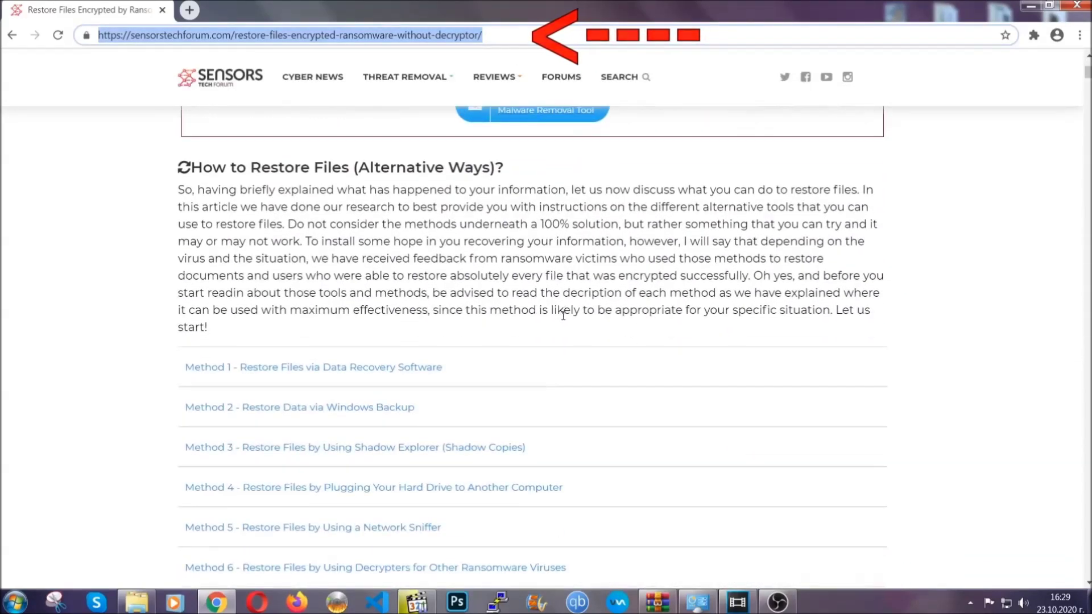
{"action": "scroll", "coordinate": [546, 316], "scroll_direction": "down", "scroll_amount": 2}
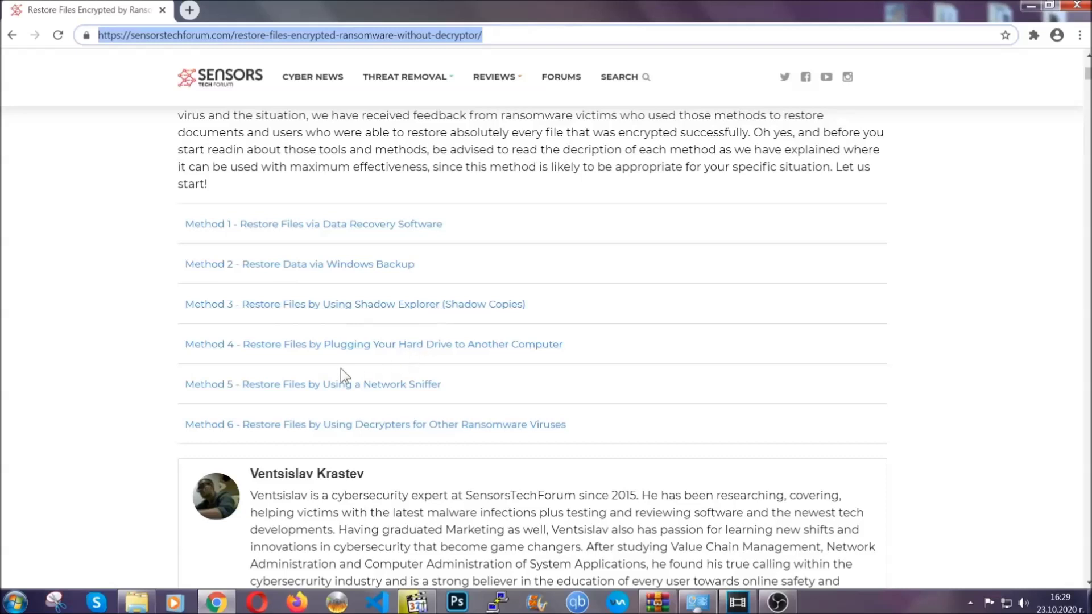
{"action": "left_click", "coordinate": [342, 261]}
- Expand Step1, Step2 and Step3 of the Windows Backup method, then close Chrome
{"action": "left_click_drag", "start_coordinate": [316, 341], "coordinate": [384, 425]}
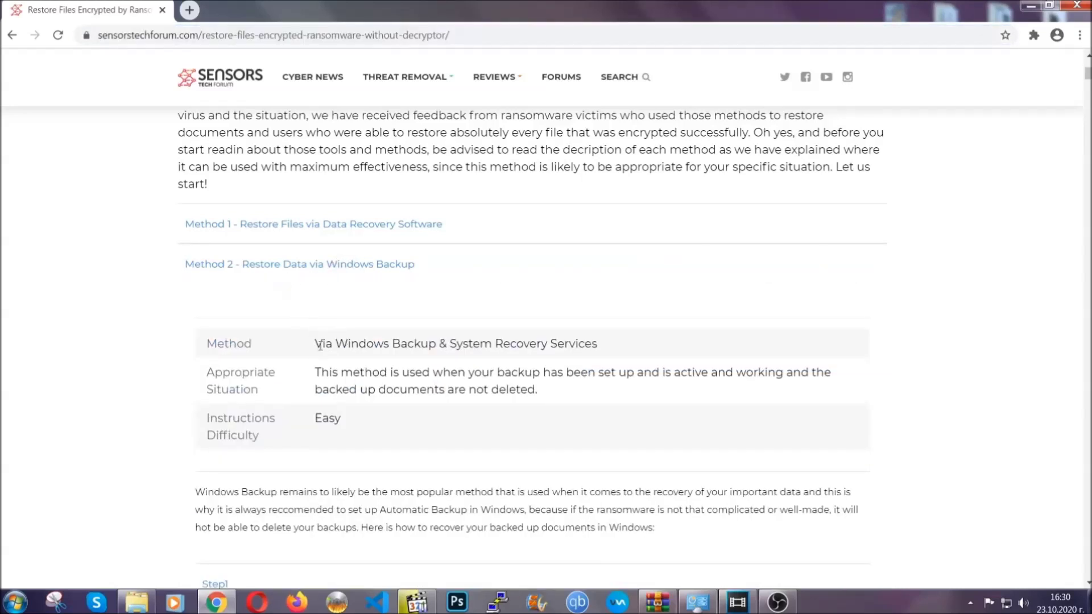
{"action": "left_click", "coordinate": [386, 427]}
{"action": "scroll", "coordinate": [390, 424], "scroll_direction": "down", "scroll_amount": 3}
{"action": "scroll", "coordinate": [390, 424], "scroll_direction": "down", "scroll_amount": 1}
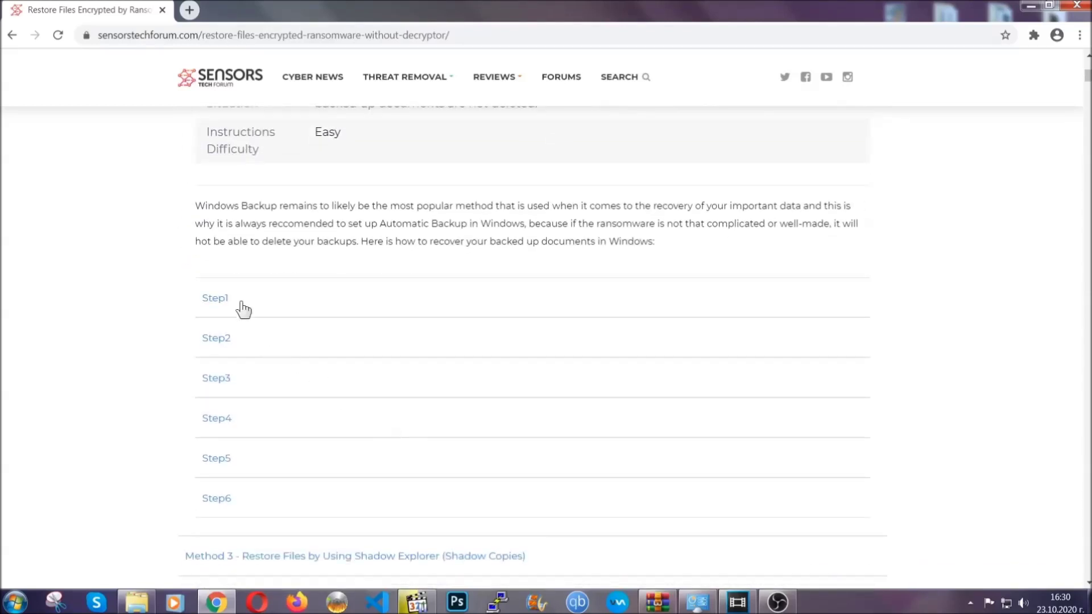
{"action": "left_click", "coordinate": [221, 298]}
{"action": "scroll", "coordinate": [510, 352], "scroll_direction": "down", "scroll_amount": 3}
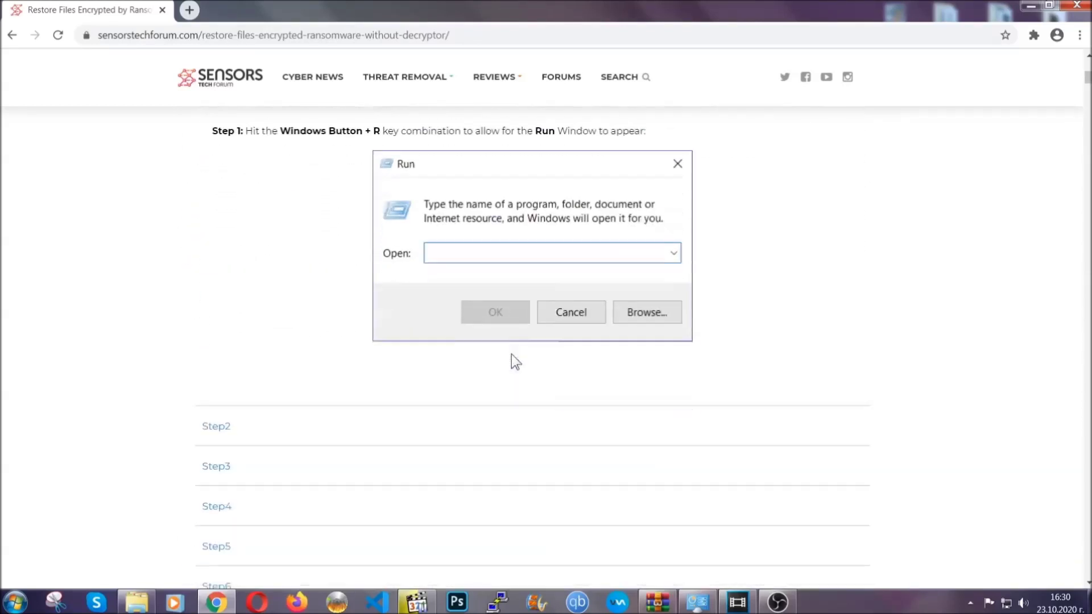
{"action": "scroll", "coordinate": [512, 354], "scroll_direction": "down", "scroll_amount": 1}
{"action": "left_click", "coordinate": [256, 358]}
{"action": "scroll", "coordinate": [461, 359], "scroll_direction": "down", "scroll_amount": 3}
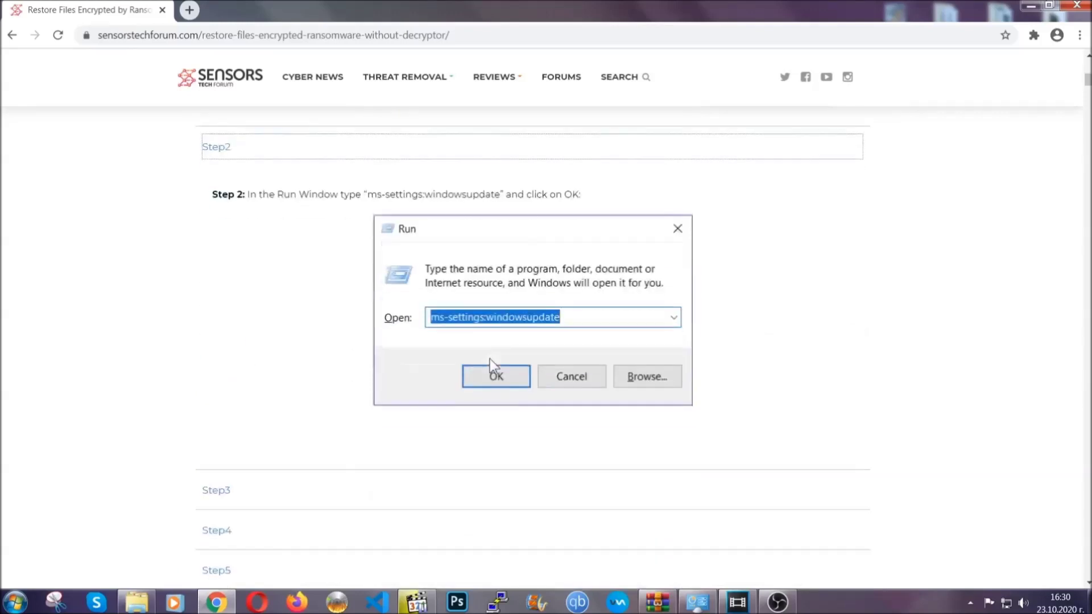
{"action": "left_click", "coordinate": [323, 415]}
{"action": "scroll", "coordinate": [483, 386], "scroll_direction": "down", "scroll_amount": 3}
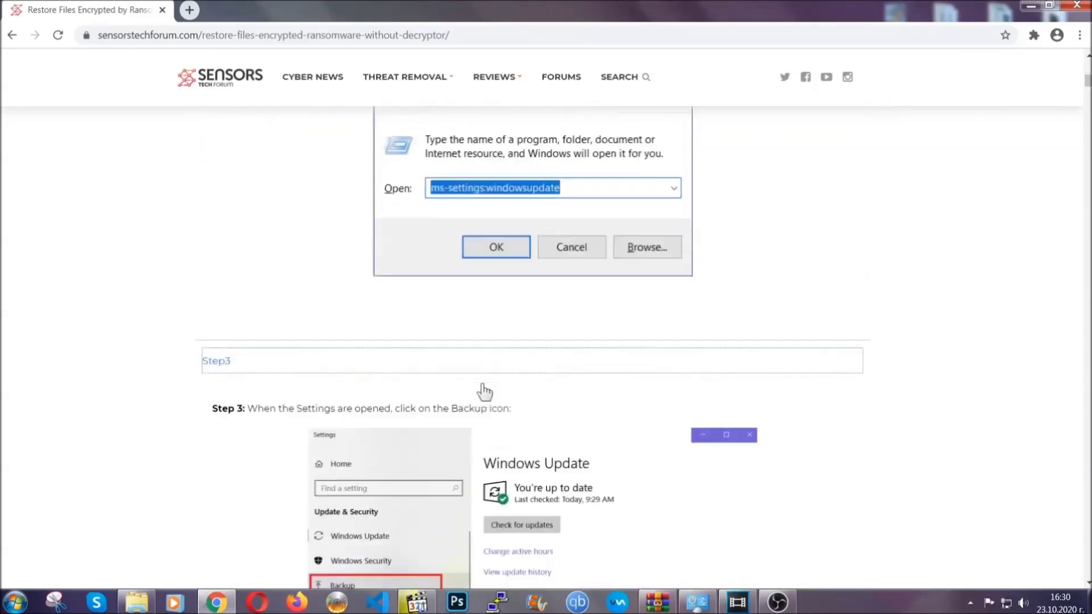
{"action": "scroll", "coordinate": [482, 385], "scroll_direction": "down", "scroll_amount": 2}
{"action": "scroll", "coordinate": [483, 386], "scroll_direction": "down", "scroll_amount": 3}
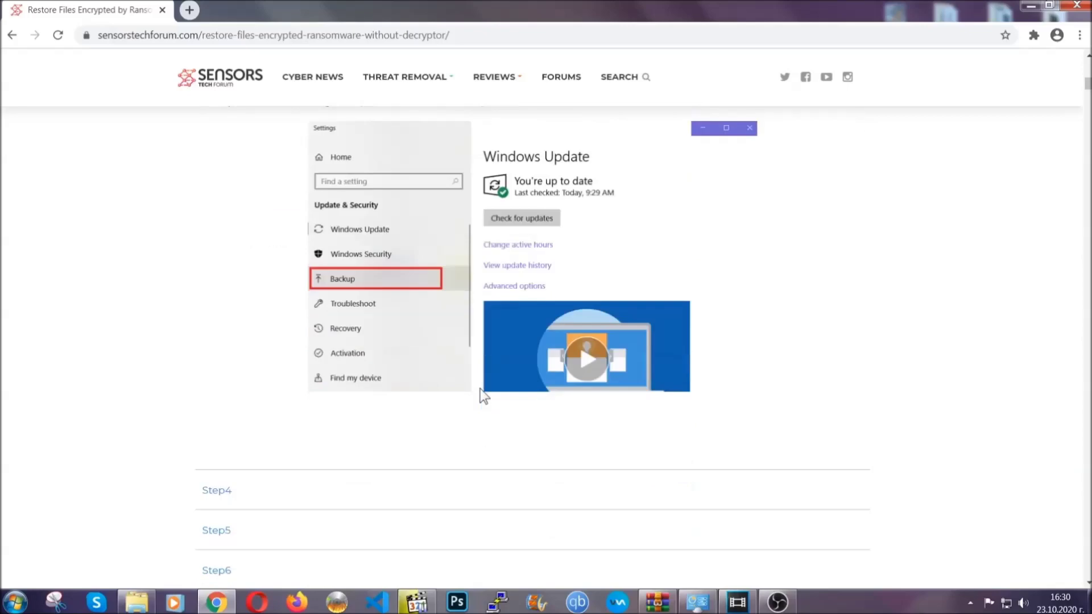
{"action": "scroll", "coordinate": [481, 388], "scroll_direction": "down", "scroll_amount": 2}
{"action": "scroll", "coordinate": [480, 390], "scroll_direction": "down", "scroll_amount": 3}
{"action": "scroll", "coordinate": [480, 390], "scroll_direction": "down", "scroll_amount": 3}
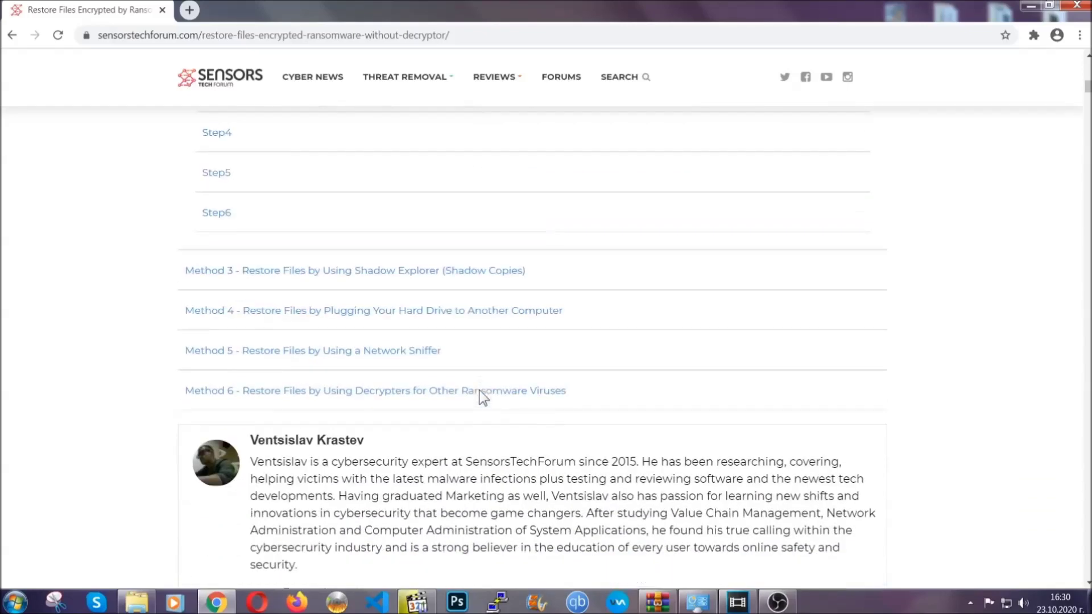
{"action": "scroll", "coordinate": [480, 390], "scroll_direction": "down", "scroll_amount": 3}
{"action": "scroll", "coordinate": [480, 389], "scroll_direction": "down", "scroll_amount": 2}
{"action": "scroll", "coordinate": [480, 391], "scroll_direction": "up", "scroll_amount": 3}
{"action": "scroll", "coordinate": [480, 390], "scroll_direction": "up", "scroll_amount": 8}
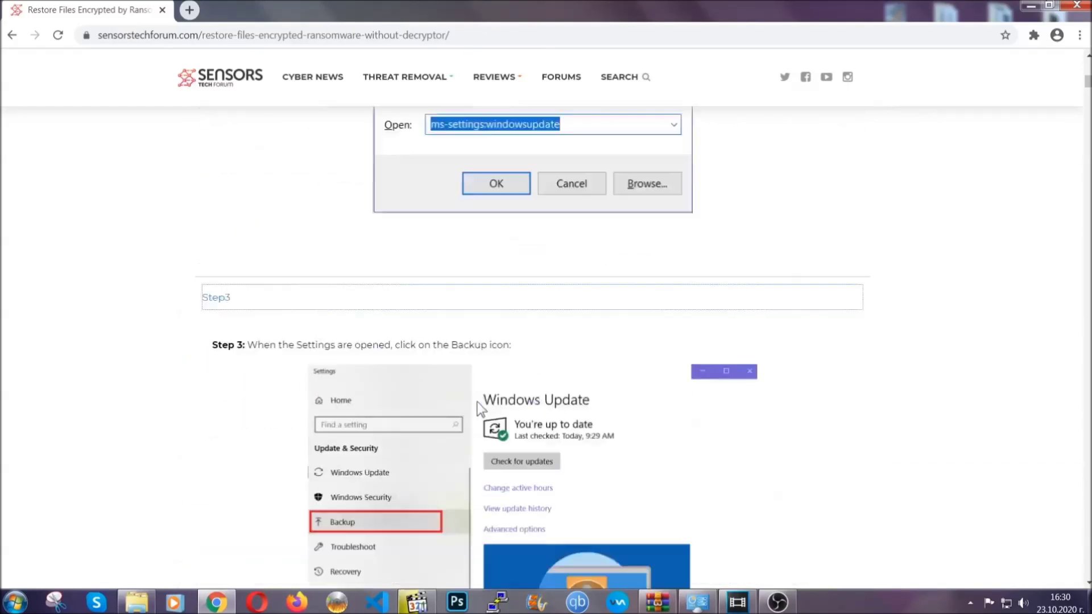
{"action": "scroll", "coordinate": [477, 402], "scroll_direction": "up", "scroll_amount": 8}
{"action": "scroll", "coordinate": [477, 402], "scroll_direction": "up", "scroll_amount": 8}
{"action": "scroll", "coordinate": [476, 408], "scroll_direction": "up", "scroll_amount": 3}
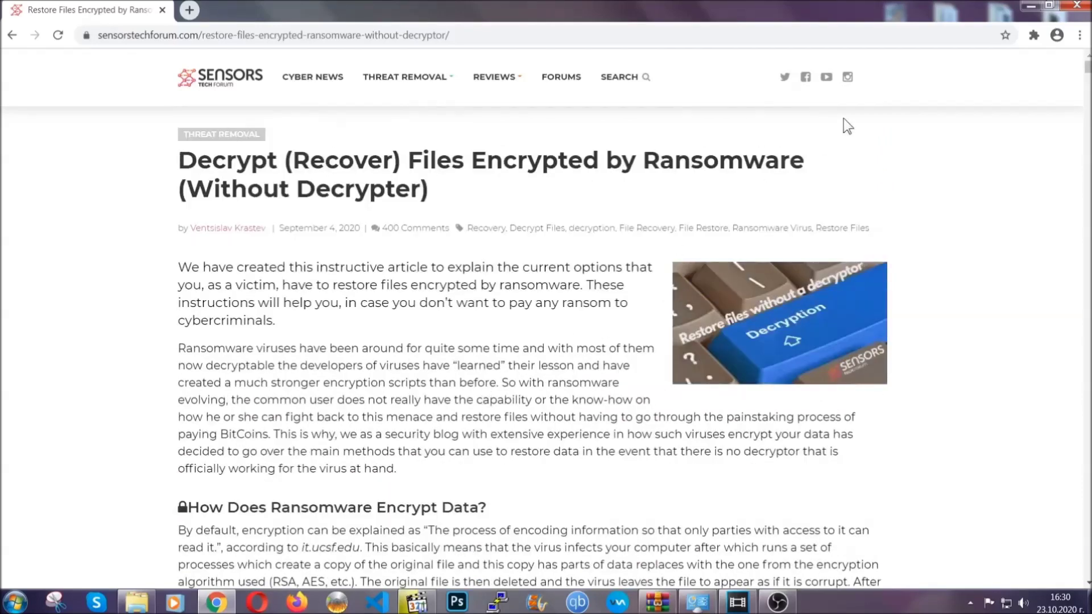
{"action": "left_click", "coordinate": [1030, 7]}
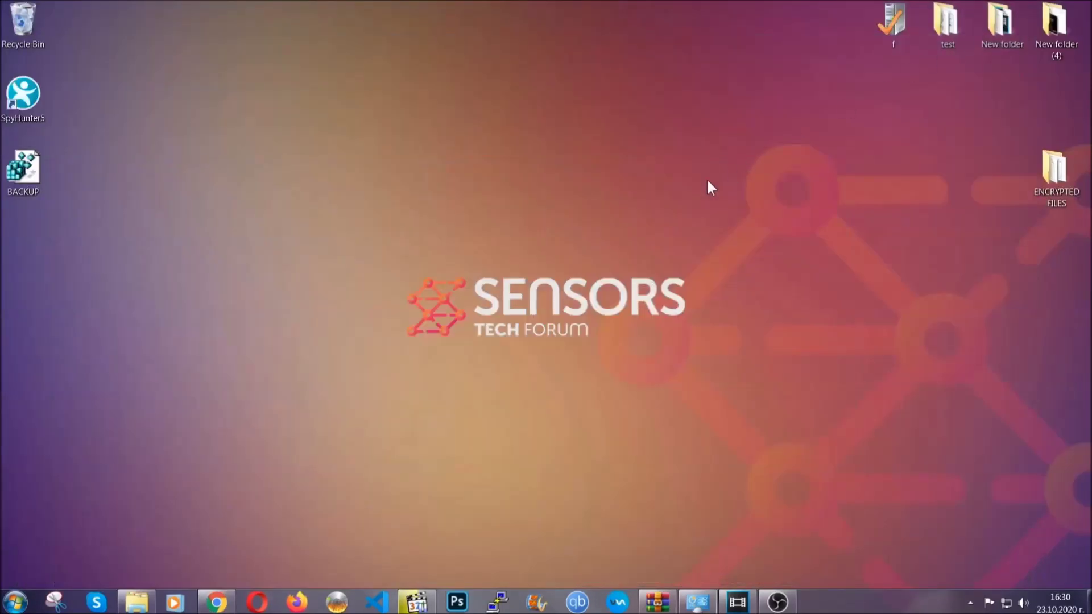